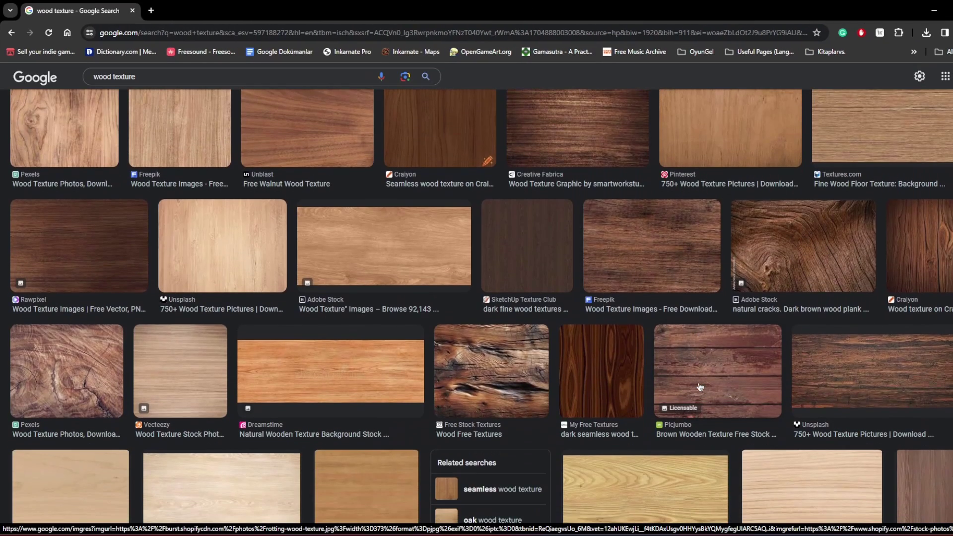
Browse the wood texture image results, and switch to the OptimizationVideo project in Unreal Editor
{"action": "scroll", "coordinate": [701, 387], "scroll_direction": "down", "scroll_amount": 2}
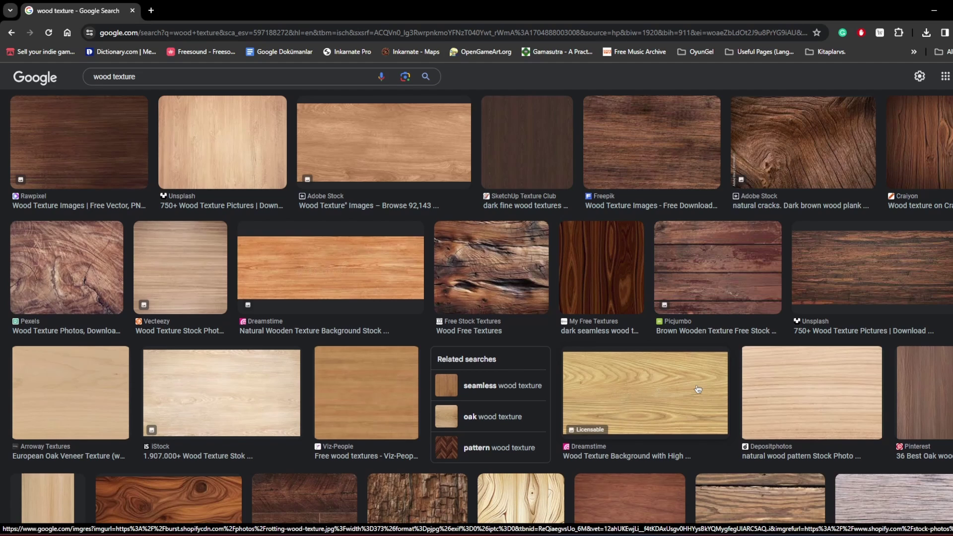
{"action": "scroll", "coordinate": [599, 439], "scroll_direction": "down", "scroll_amount": 5}
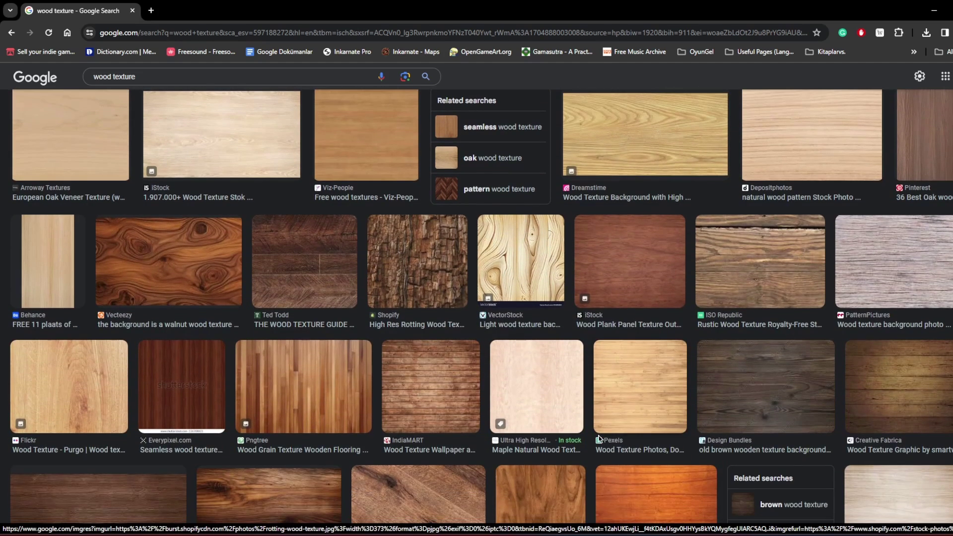
{"action": "mouse_move", "coordinate": [405, 534]}
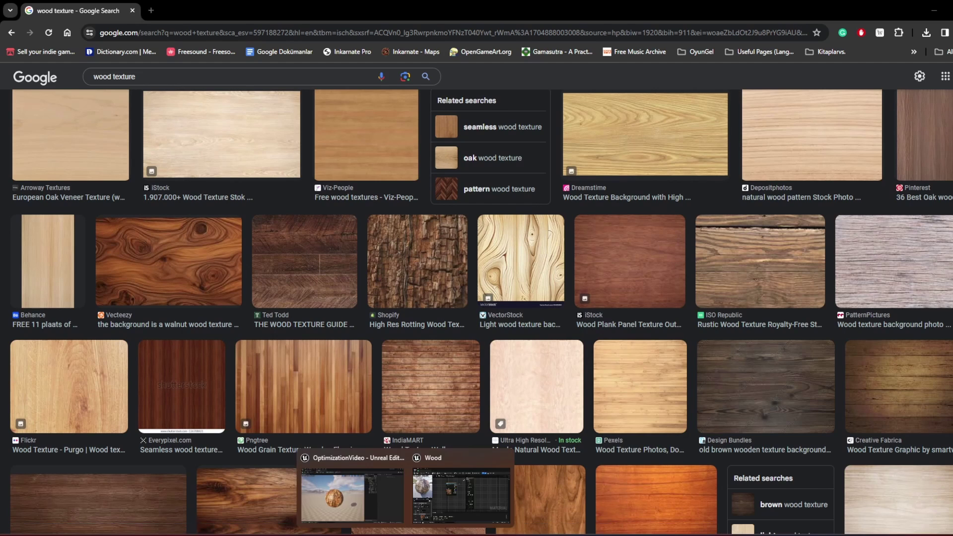
{"action": "left_click", "coordinate": [352, 494]}
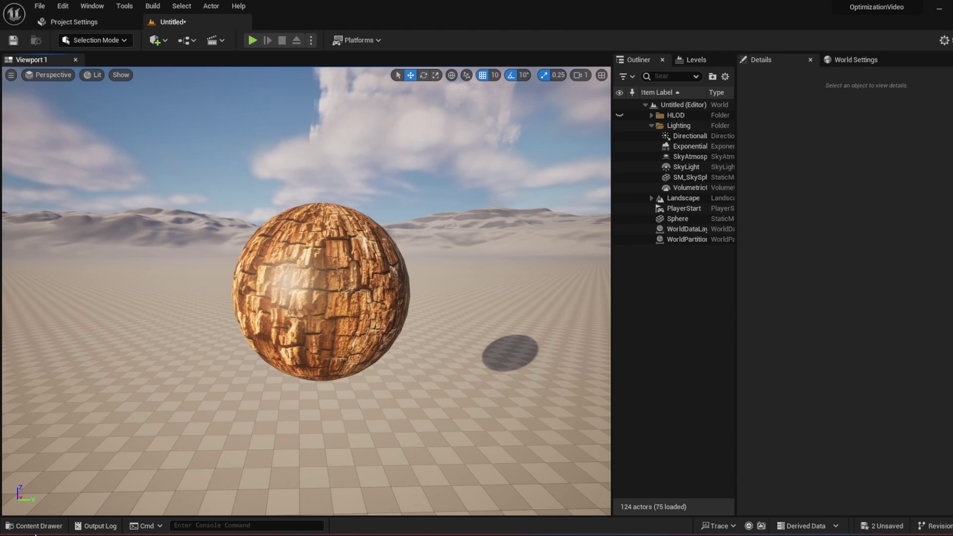
Open the rotting-wood-texture asset from the project content and view the image in the texture editor
{"action": "left_click", "coordinate": [35, 531]}
{"action": "double_click", "coordinate": [195, 442]}
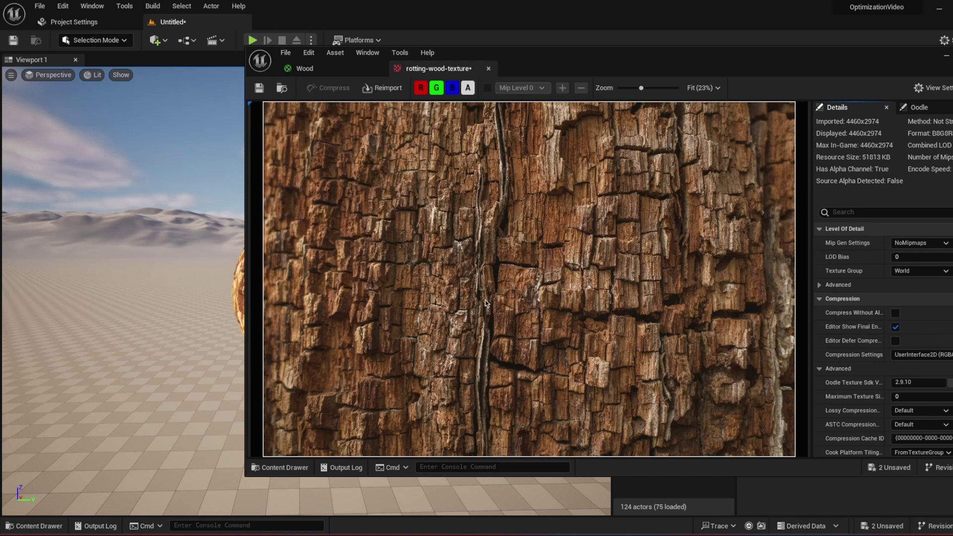
{"action": "left_click_drag", "start_coordinate": [516, 65], "coordinate": [713, 64]}
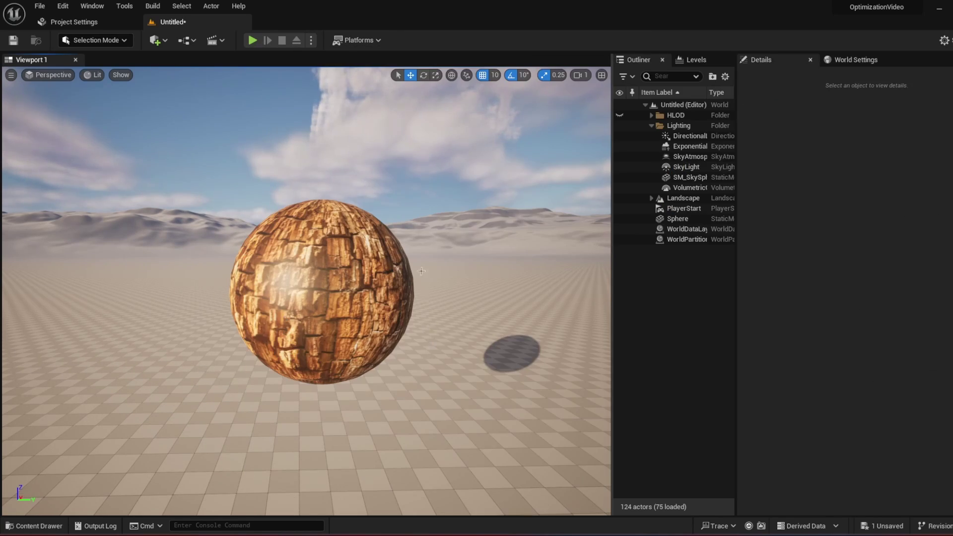
Open the Wood material to examine how its Texture Sample connects to Base Color, and put the material editor away
{"action": "left_click", "coordinate": [34, 525]}
{"action": "double_click", "coordinate": [238, 449]}
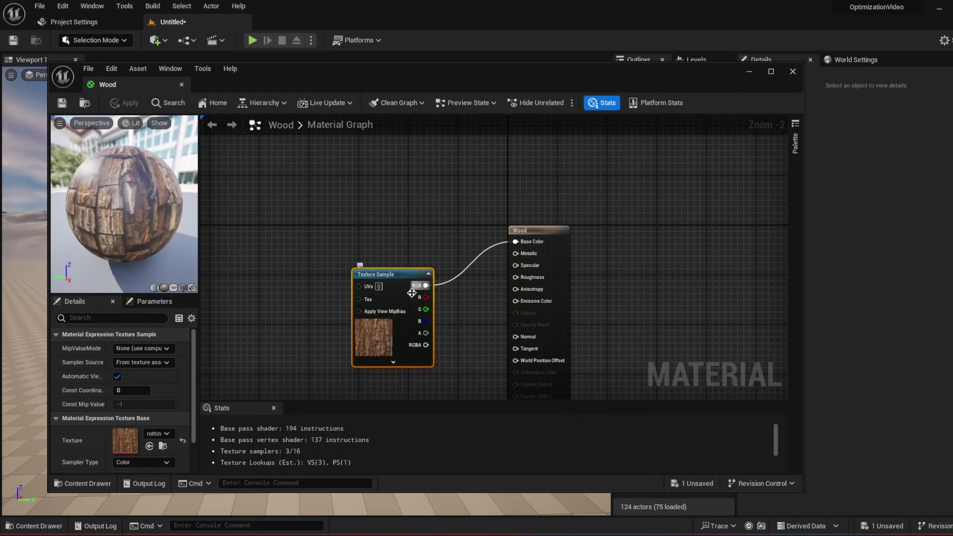
{"action": "left_click", "coordinate": [750, 75]}
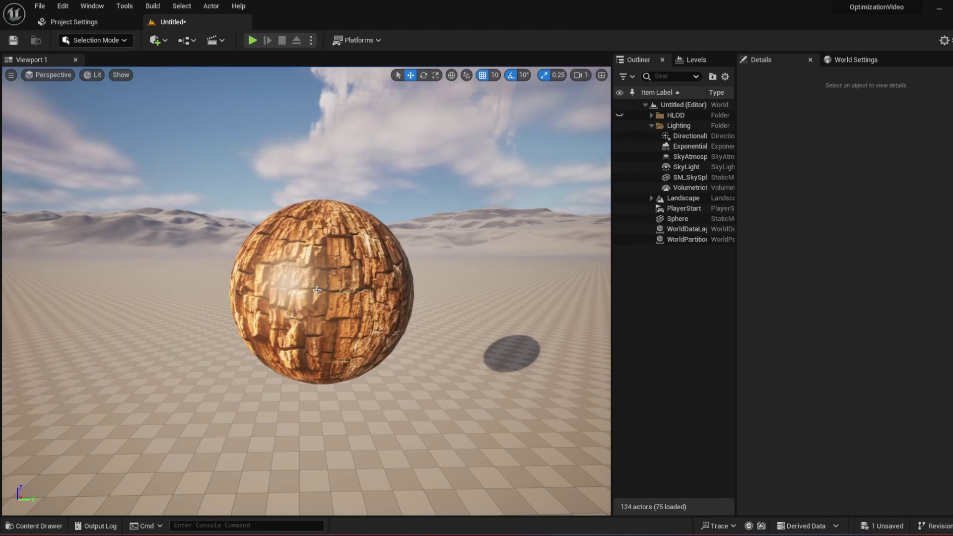
Inspect the surface of the wood-textured sphere in the level viewport up close
{"action": "left_click_drag", "start_coordinate": [382, 359], "coordinate": [418, 301]}
{"action": "scroll", "coordinate": [419, 301], "scroll_direction": "up", "scroll_amount": 3}
{"action": "scroll", "coordinate": [418, 301], "scroll_direction": "down", "scroll_amount": 3}
{"action": "scroll", "coordinate": [406, 363], "scroll_direction": "up", "scroll_amount": 3}
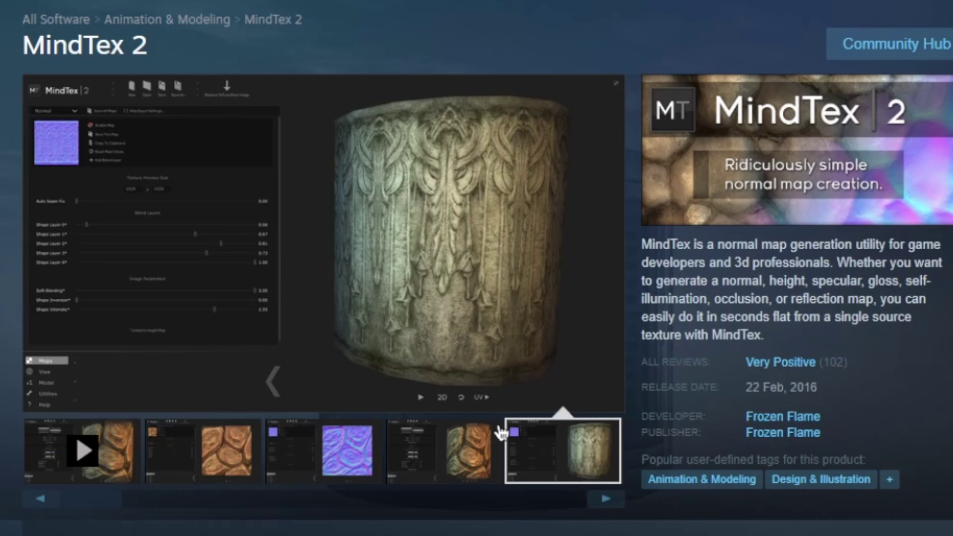
Review the MindTex 2 Steam store page, including its purchase section, description and screenshot gallery
{"action": "scroll", "coordinate": [394, 432], "scroll_direction": "down", "scroll_amount": 15}
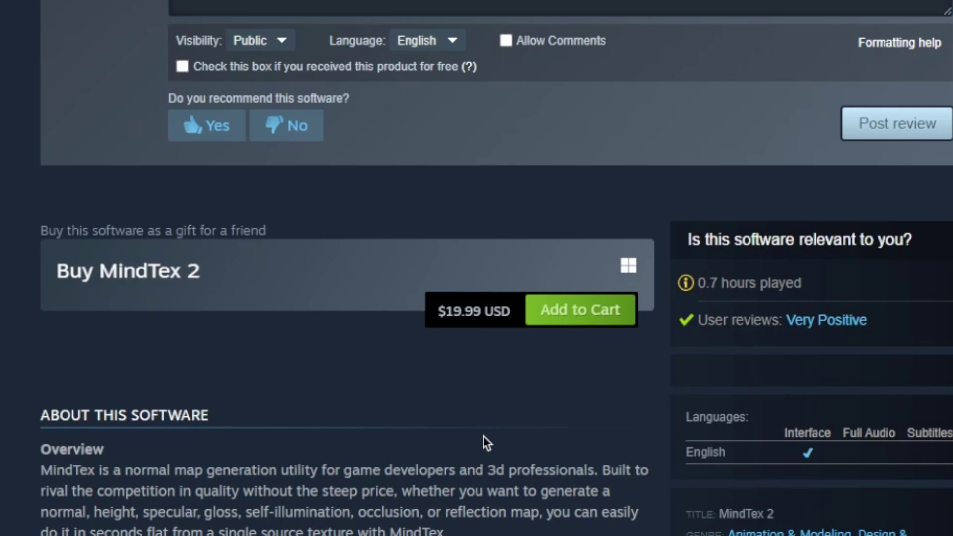
{"action": "scroll", "coordinate": [484, 436], "scroll_direction": "up", "scroll_amount": 10}
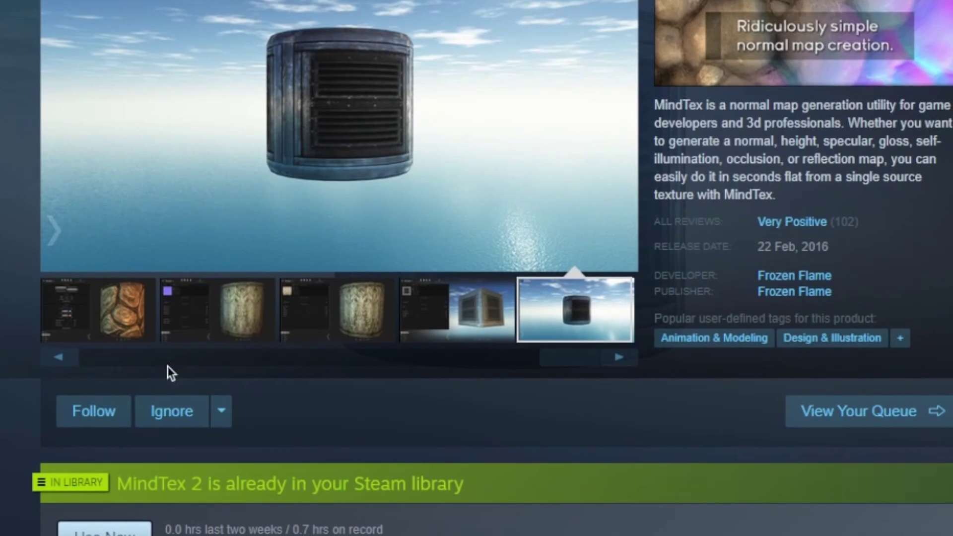
{"action": "left_click_drag", "start_coordinate": [549, 366], "coordinate": [160, 379]}
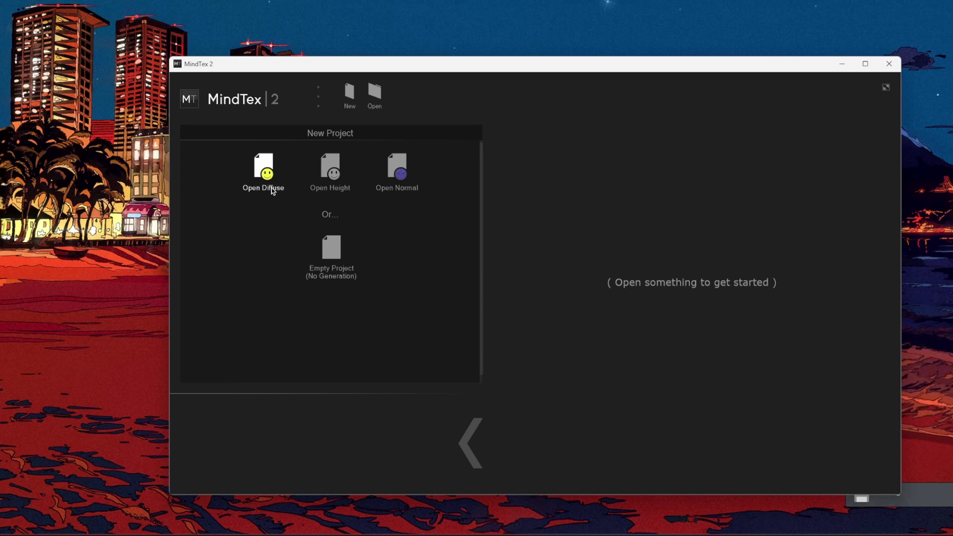
In MindTex 2, start a new diffuse project from rotting-wood-texture.jpg in the Downloads Texture folder
{"action": "left_click", "coordinate": [264, 174]}
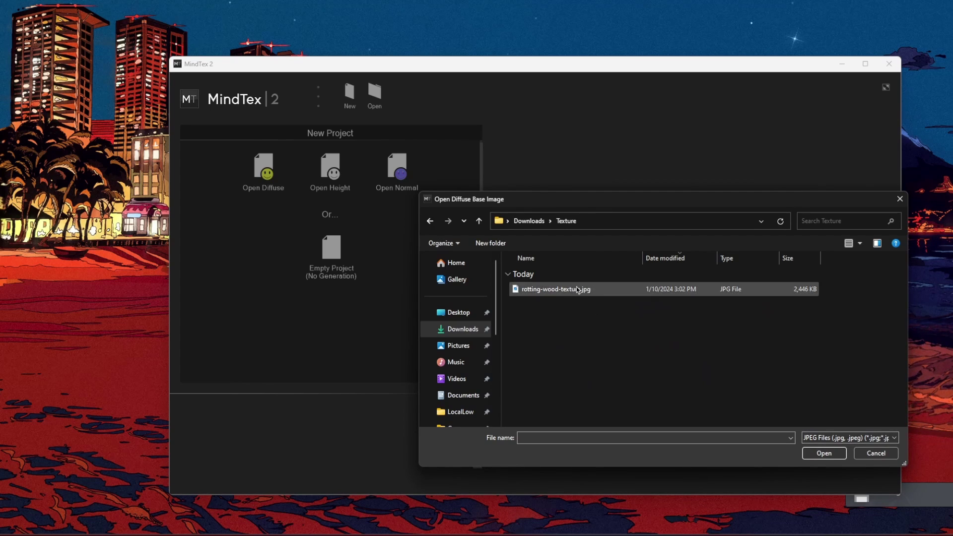
{"action": "left_click", "coordinate": [575, 292]}
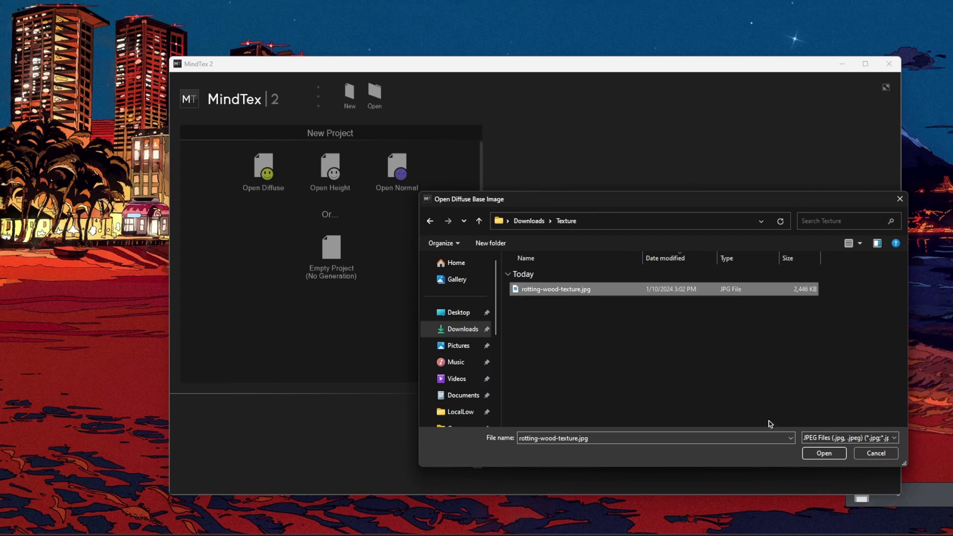
{"action": "left_click", "coordinate": [824, 453]}
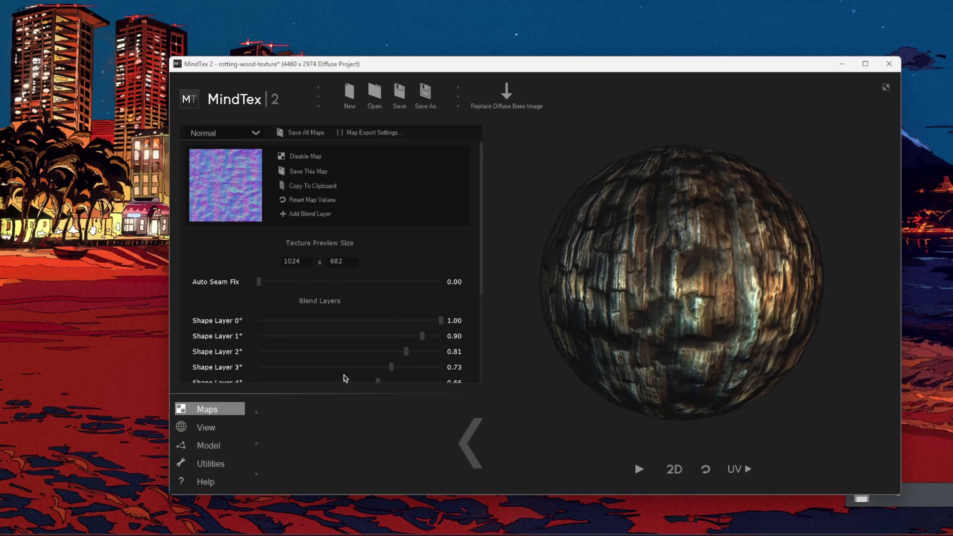
Set the normal map's texture preview size to 2048 x 2048 and its Auto Seam Fix to 1.00
{"action": "left_click", "coordinate": [306, 261]}
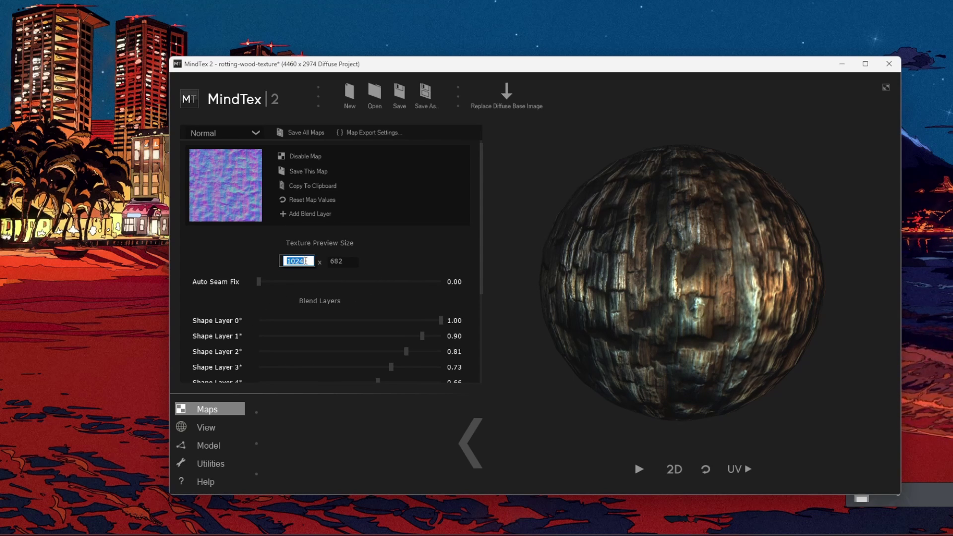
{"action": "type", "text": "2048"}
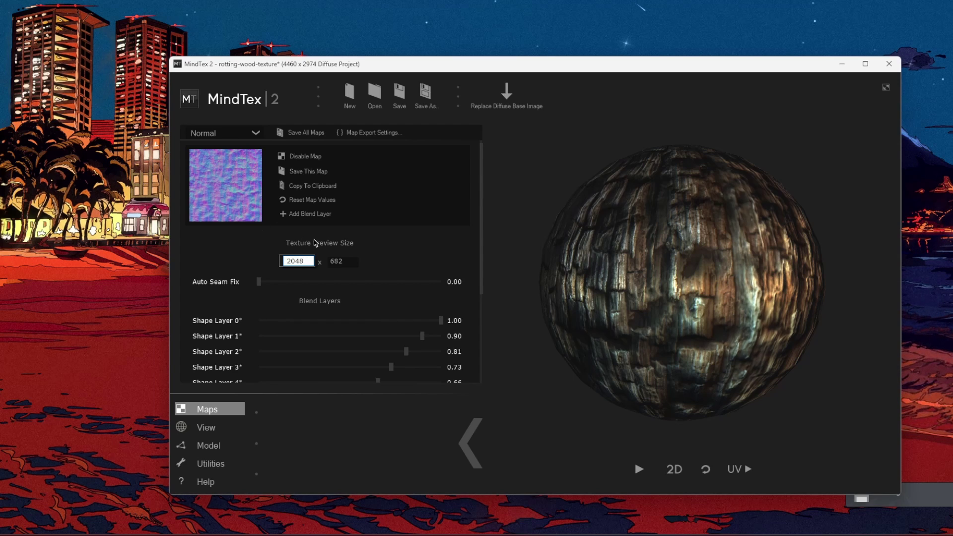
{"action": "left_click", "coordinate": [347, 261]}
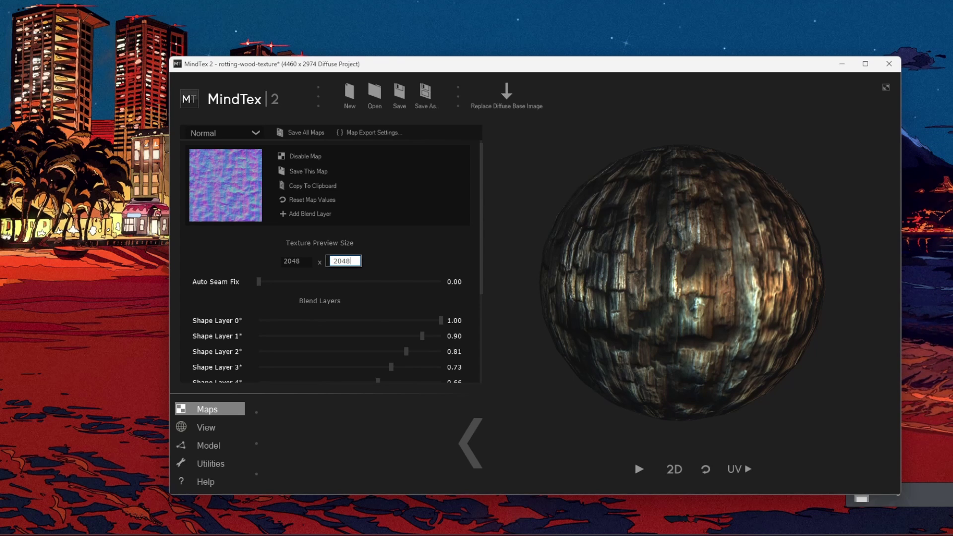
{"action": "key", "text": "Return"}
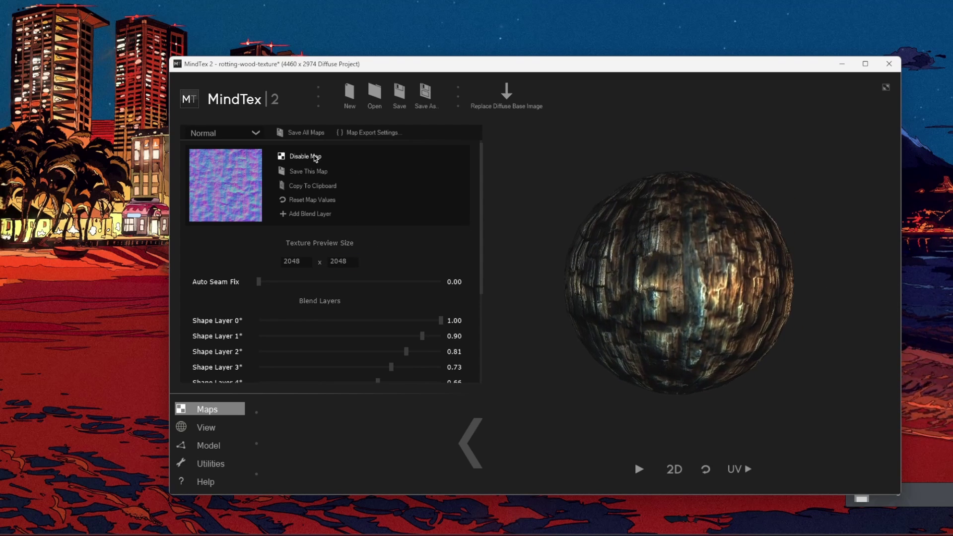
{"action": "scroll", "coordinate": [348, 279], "scroll_direction": "down", "scroll_amount": 1}
{"action": "left_click_drag", "start_coordinate": [259, 269], "coordinate": [441, 269]}
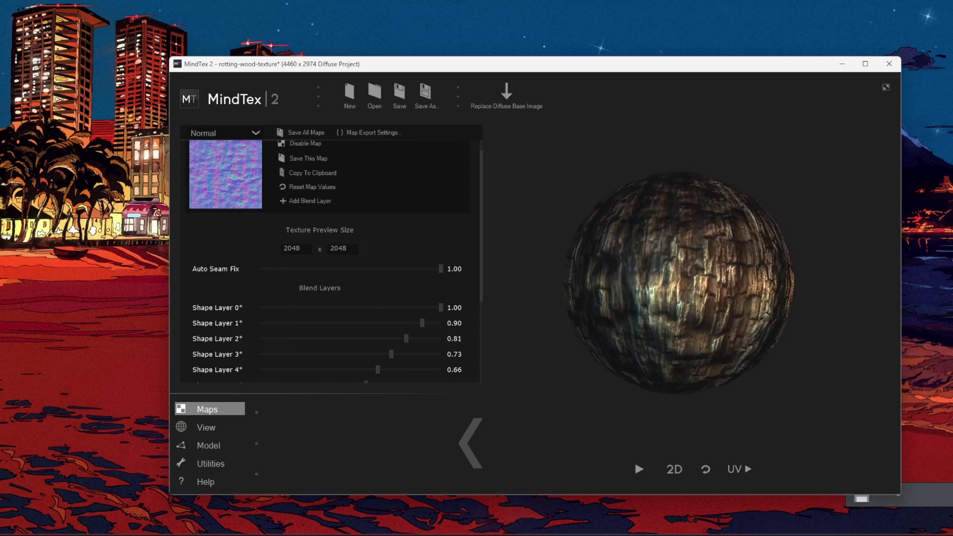
Try different Soft Blending strengths for the normal map and set the value to 1.24
{"action": "scroll", "coordinate": [310, 296], "scroll_direction": "down", "scroll_amount": 4}
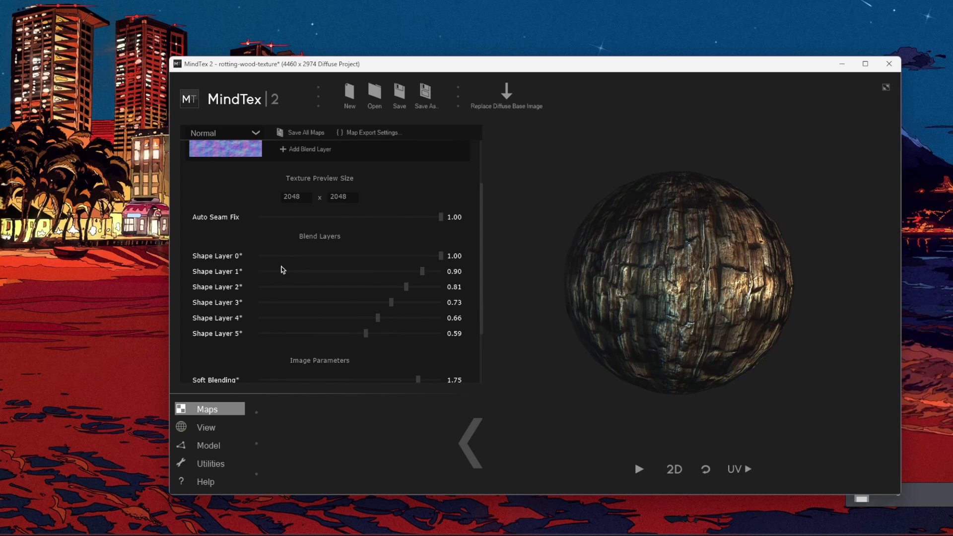
{"action": "scroll", "coordinate": [270, 269], "scroll_direction": "down", "scroll_amount": 3}
{"action": "scroll", "coordinate": [213, 277], "scroll_direction": "down", "scroll_amount": 3}
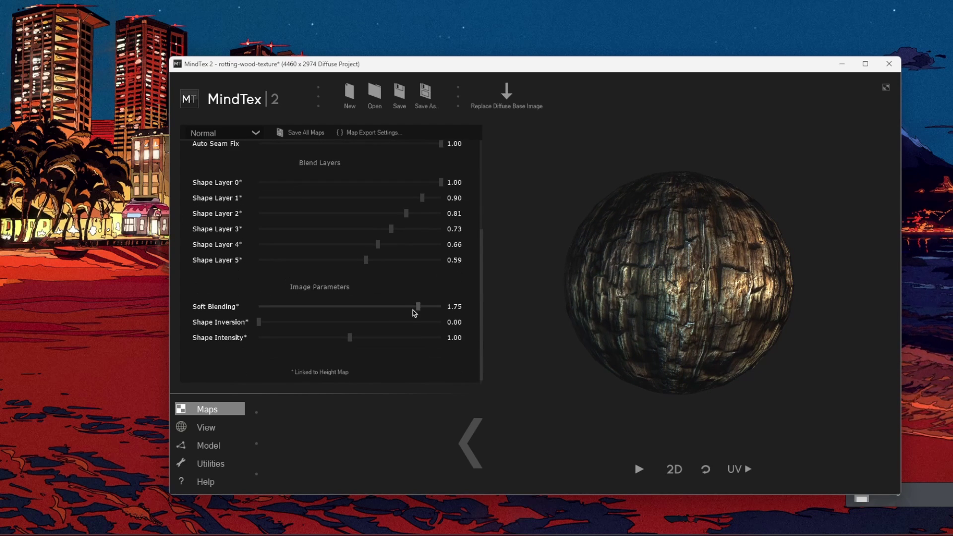
{"action": "left_click_drag", "start_coordinate": [370, 306], "coordinate": [419, 312]}
{"action": "left_click_drag", "start_coordinate": [308, 308], "coordinate": [282, 310]}
{"action": "left_click_drag", "start_coordinate": [407, 313], "coordinate": [371, 312]}
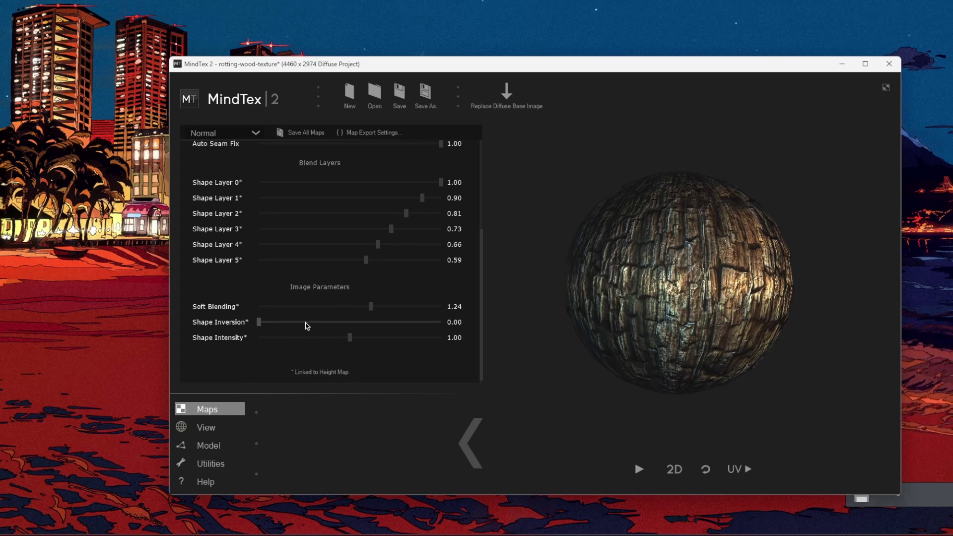
Try different Shape Inversion and Shape Intensity values on the normal map and restore both original settings
{"action": "left_click_drag", "start_coordinate": [441, 322], "coordinate": [259, 323]}
{"action": "mouse_move", "coordinate": [353, 340]}
{"action": "left_mouse_down"}
{"action": "mouse_move", "coordinate": [396, 342]}
{"action": "mouse_move", "coordinate": [315, 342]}
{"action": "mouse_move", "coordinate": [359, 343]}
{"action": "mouse_move", "coordinate": [350, 339]}
{"action": "left_mouse_up"}
Examine the Specular map's image parameters and the list of available map types, keeping Specular chosen
{"action": "scroll", "coordinate": [242, 130], "scroll_direction": "down", "scroll_amount": 1}
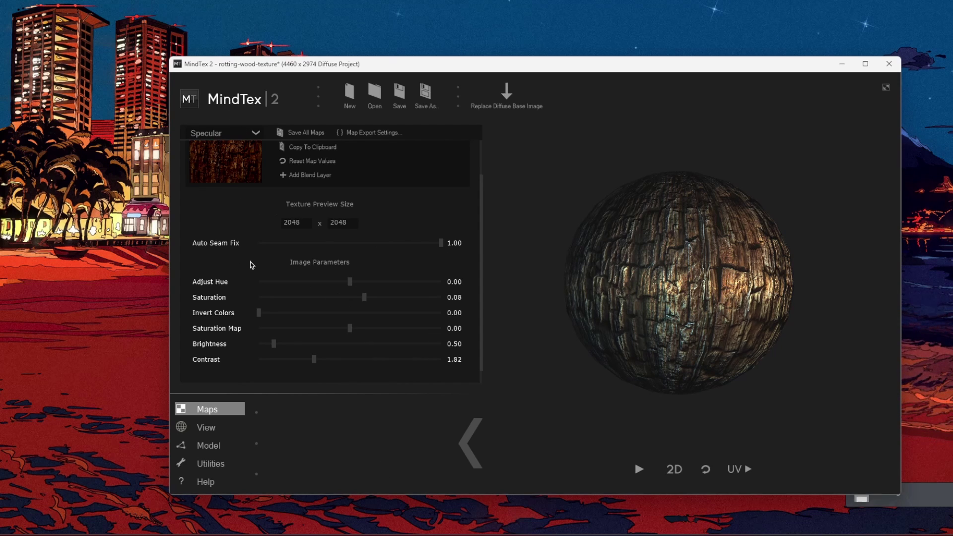
{"action": "scroll", "coordinate": [278, 154], "scroll_direction": "up", "scroll_amount": 1}
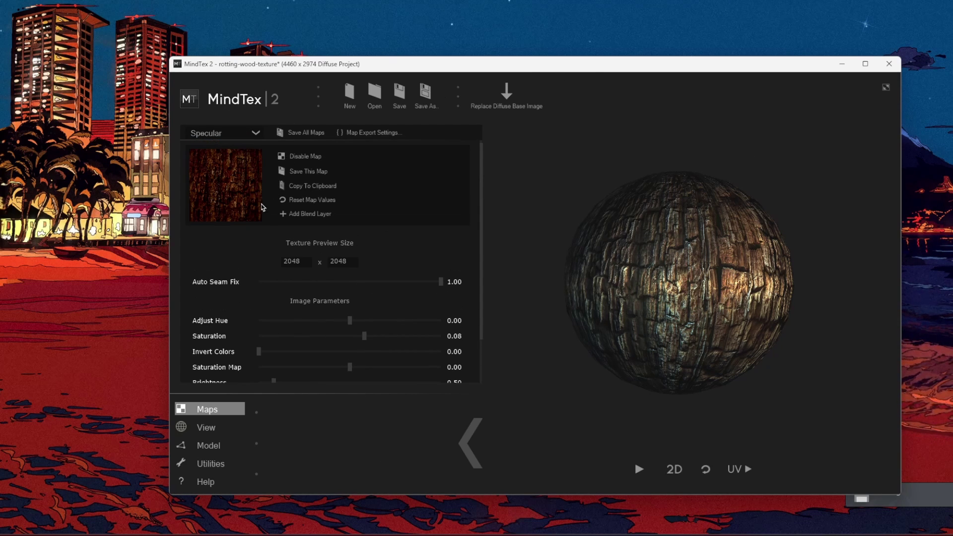
{"action": "left_click", "coordinate": [245, 135]}
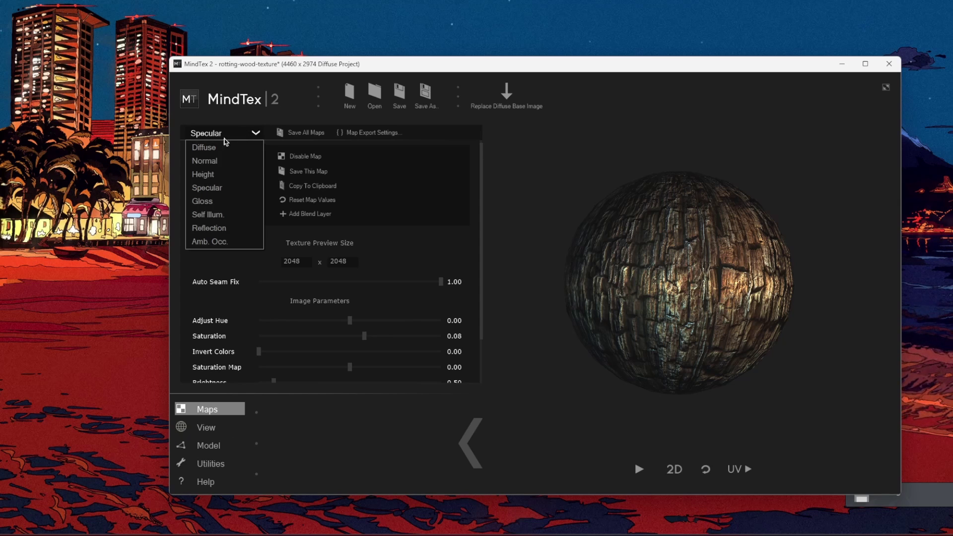
{"action": "left_click", "coordinate": [248, 130]}
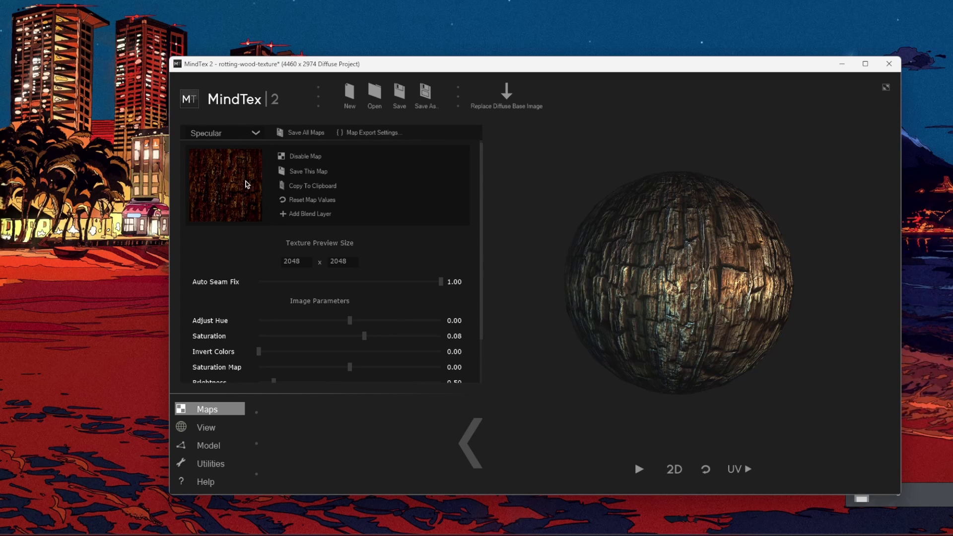
Review the view settings for the skybox, UV tiling and lighting, and check the lit preview sphere
{"action": "left_click", "coordinate": [211, 427]}
{"action": "scroll", "coordinate": [404, 267], "scroll_direction": "down", "scroll_amount": 2}
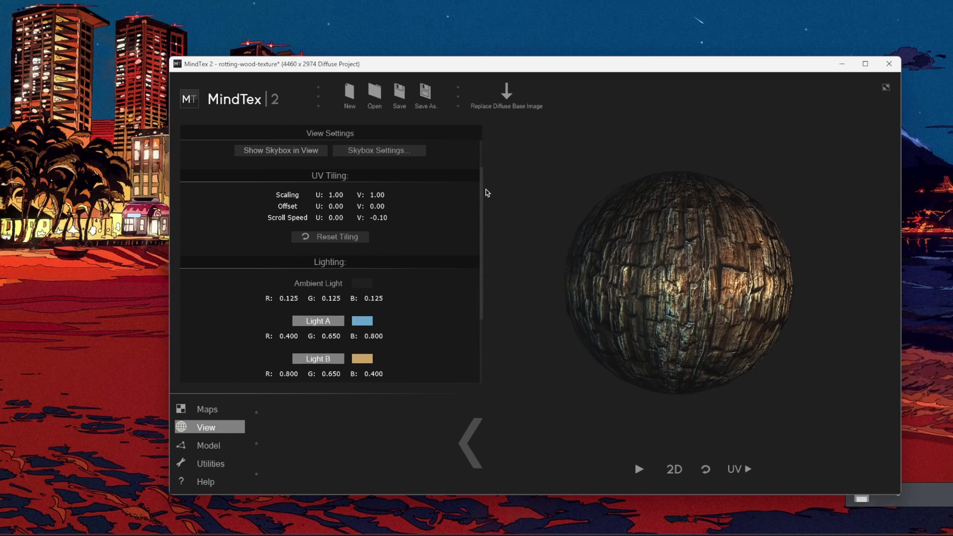
{"action": "left_click_drag", "start_coordinate": [705, 215], "coordinate": [665, 286]}
Preview the wood maps on the Box, Cylinder, Teapot and Smooth Box models in turn, ending on Smooth Box
{"action": "left_click", "coordinate": [219, 445]}
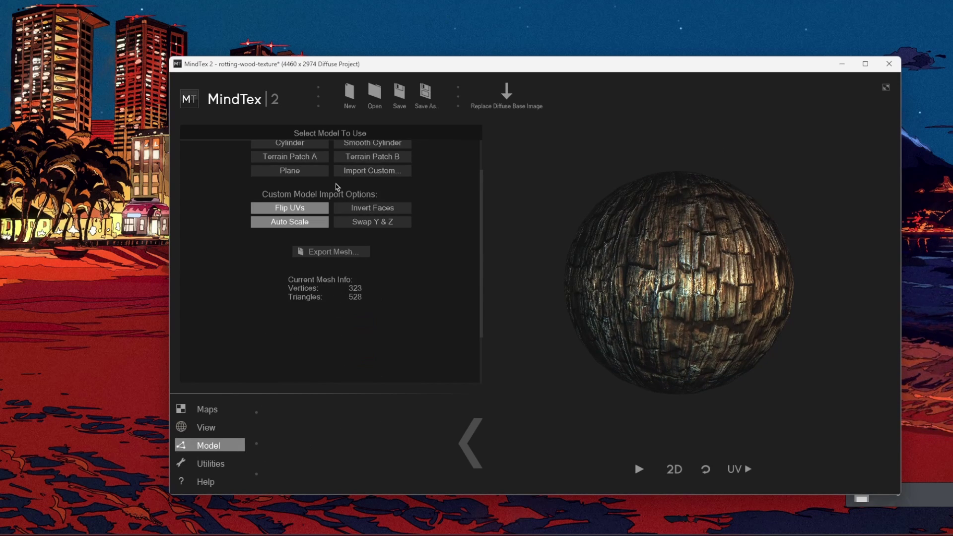
{"action": "left_click", "coordinate": [296, 169]}
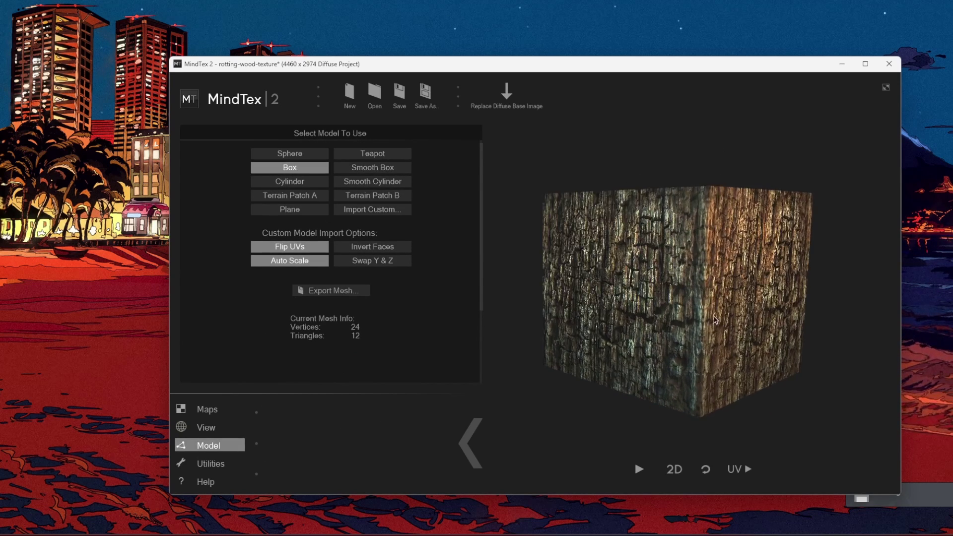
{"action": "left_click", "coordinate": [288, 185]}
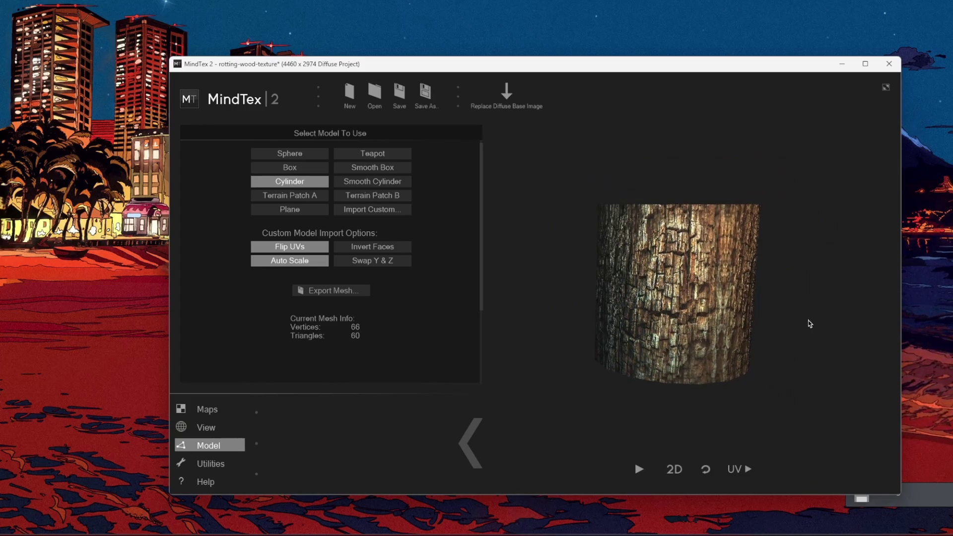
{"action": "scroll", "coordinate": [683, 271], "scroll_direction": "up", "scroll_amount": 3}
{"action": "left_click_drag", "start_coordinate": [684, 279], "coordinate": [567, 256]}
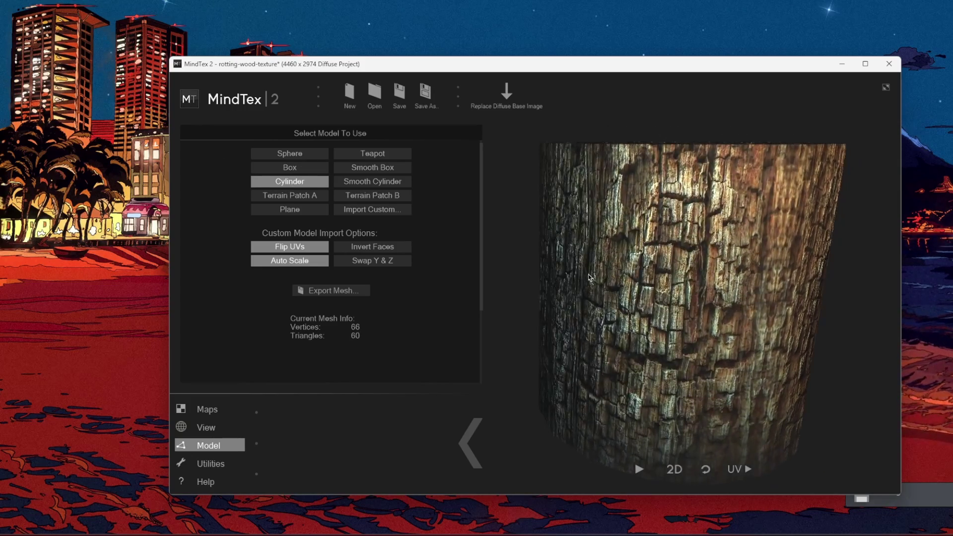
{"action": "left_click", "coordinate": [367, 156]}
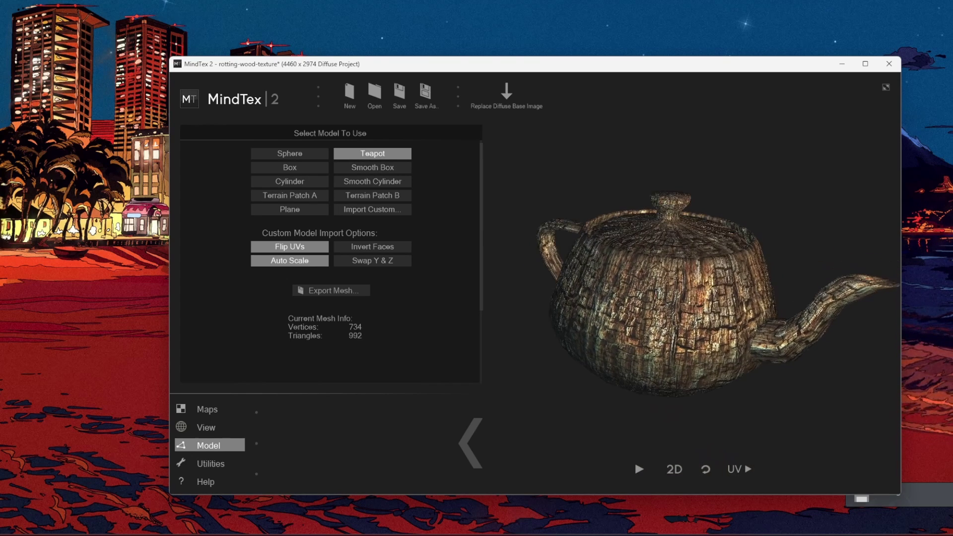
{"action": "left_click", "coordinate": [374, 169]}
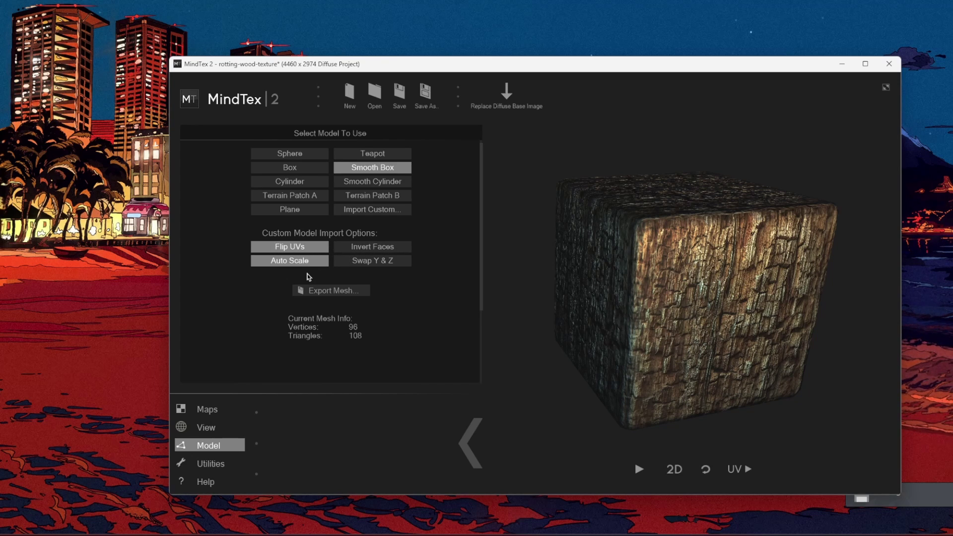
Review the Batch Generation options, run the batching tool once with its default settings, and close the completion message
{"action": "left_click", "coordinate": [210, 463]}
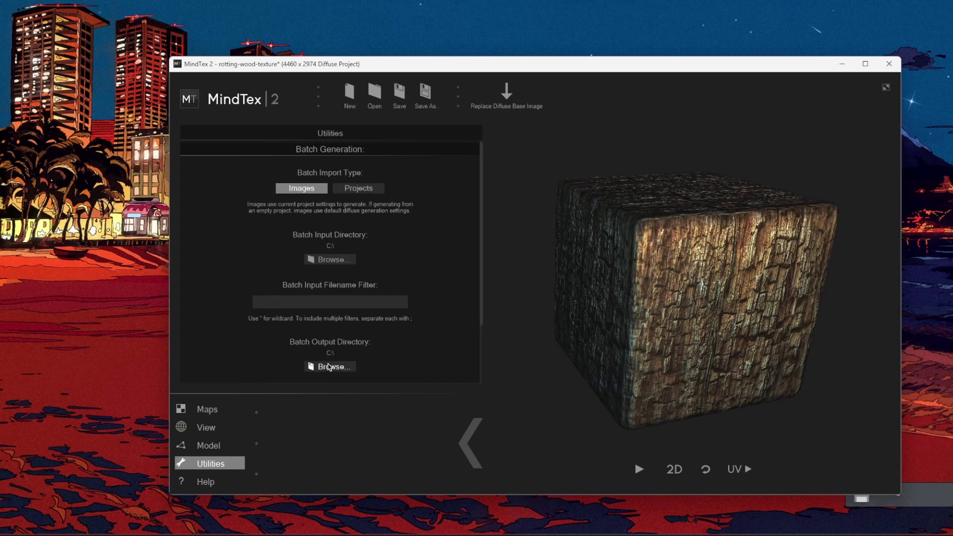
{"action": "scroll", "coordinate": [338, 363], "scroll_direction": "down", "scroll_amount": 2}
{"action": "left_click", "coordinate": [336, 368]}
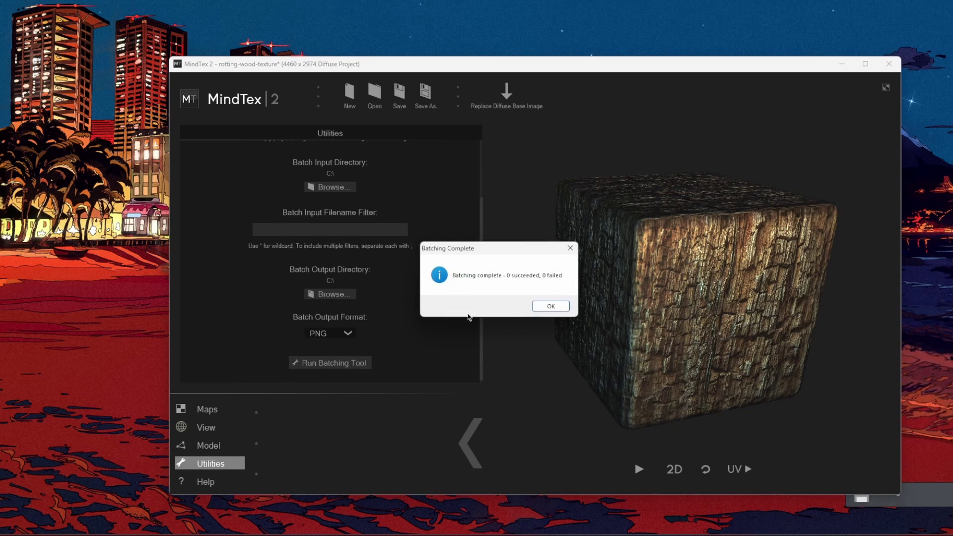
{"action": "left_click", "coordinate": [551, 305]}
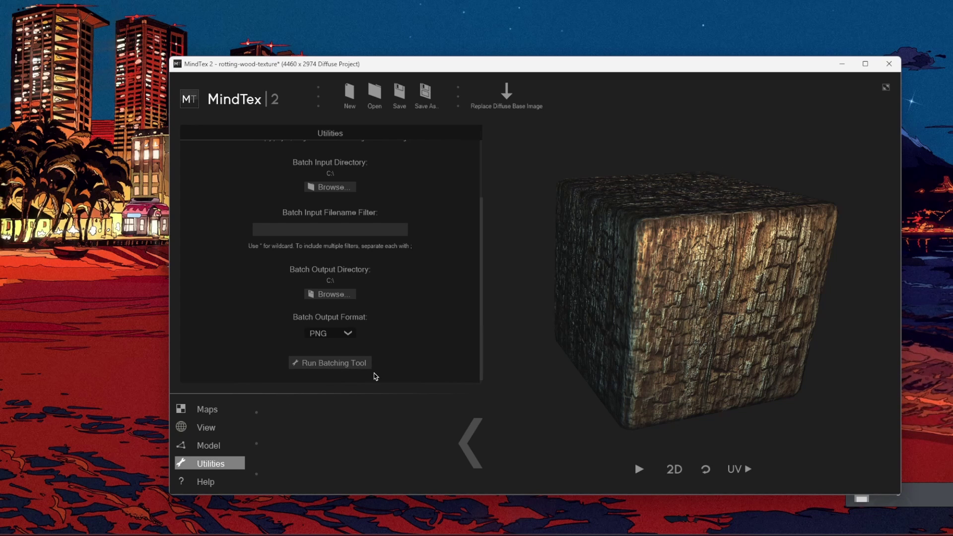
{"action": "scroll", "coordinate": [429, 341], "scroll_direction": "up", "scroll_amount": 2}
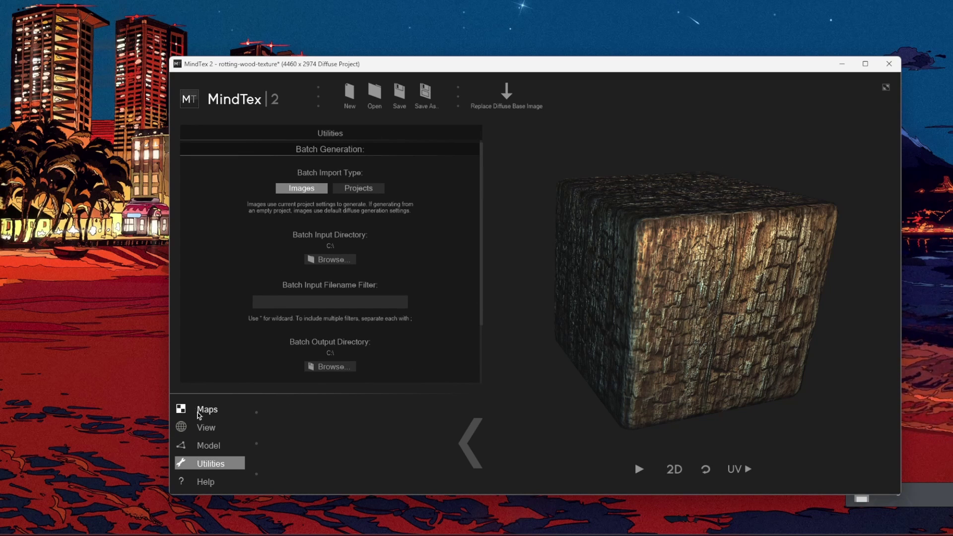
Inspect the Diffuse map on the cylinder preview and open the map export settings
{"action": "left_click", "coordinate": [204, 410]}
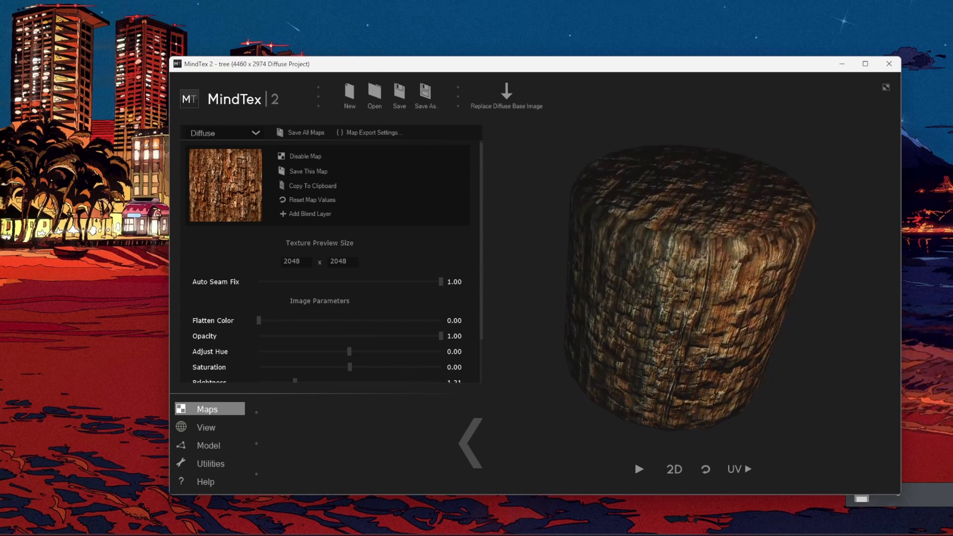
{"action": "left_click_drag", "start_coordinate": [739, 301], "coordinate": [759, 319]}
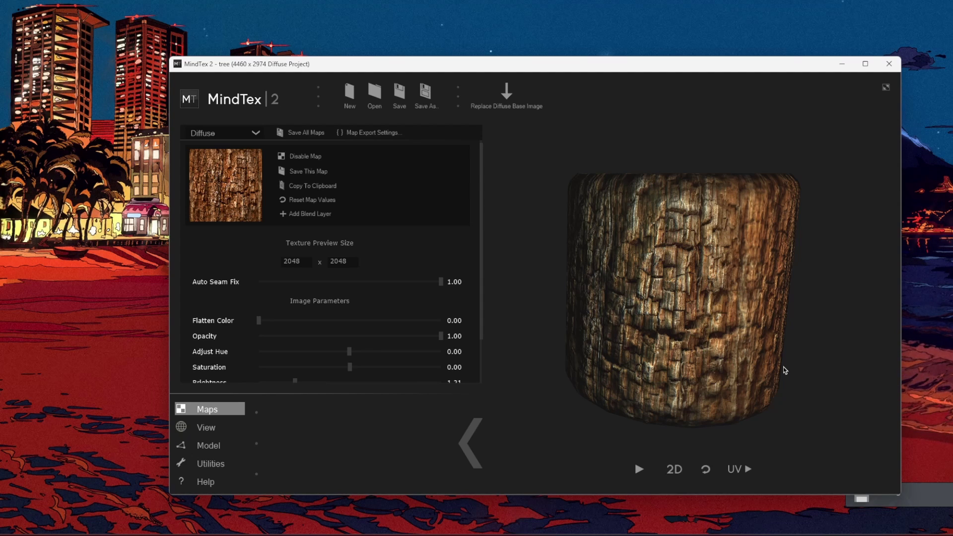
{"action": "left_click", "coordinate": [381, 135]}
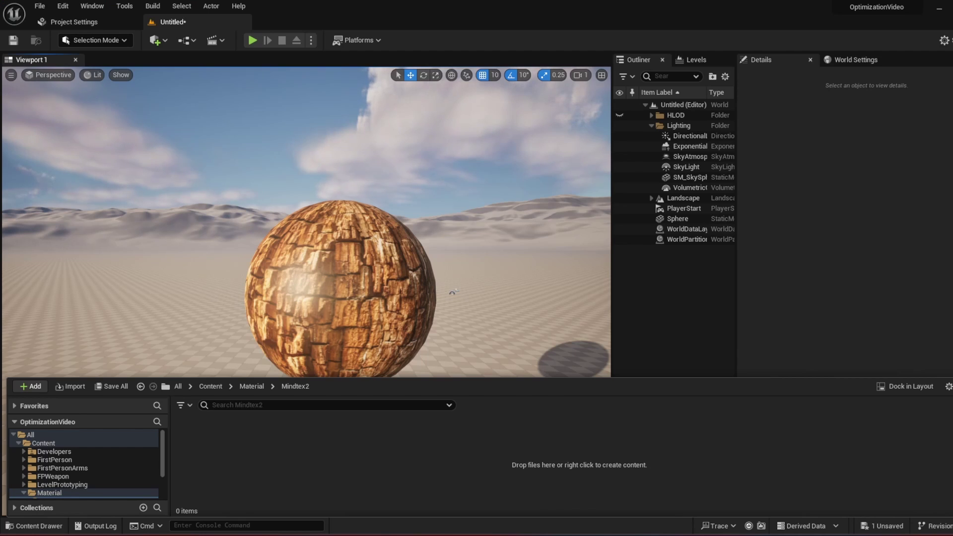
Import the six textures_wood images from the woodtextures folder into Unreal Engine's Mindtex2 content folder and accept the normal map import
{"action": "key", "text": "alt+Tab"}
{"action": "left_click_drag", "start_coordinate": [847, 480], "coordinate": [573, 243]}
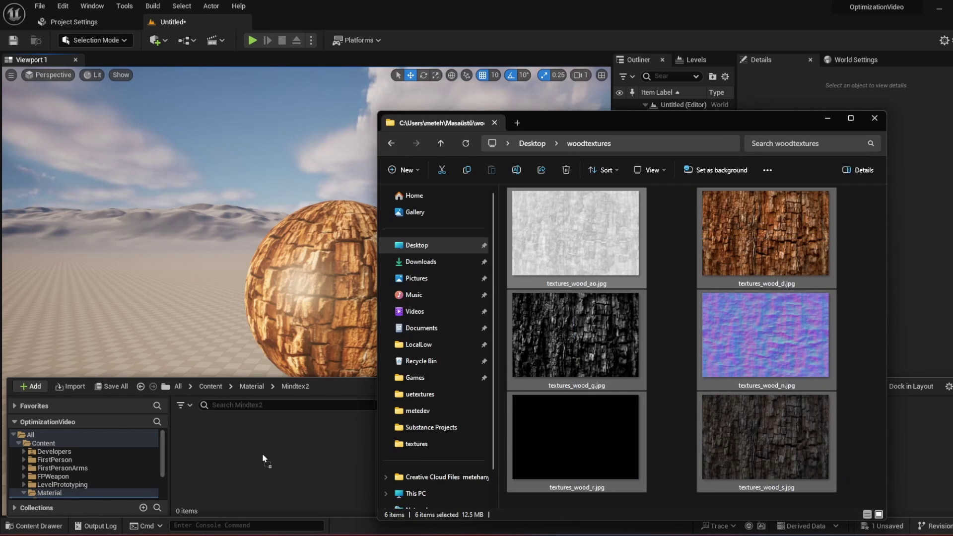
{"action": "left_click_drag", "start_coordinate": [263, 459], "coordinate": [263, 459]}
{"action": "left_click", "coordinate": [828, 118]}
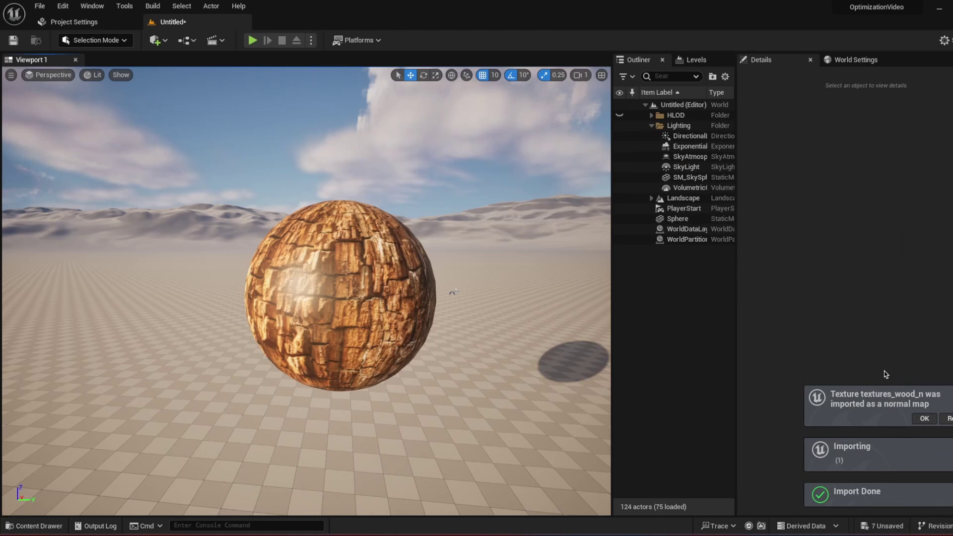
{"action": "left_click", "coordinate": [920, 420]}
Create a material named Mindtex2_Mat in the Mindtex2 folder
{"action": "key", "text": "ctrl+space"}
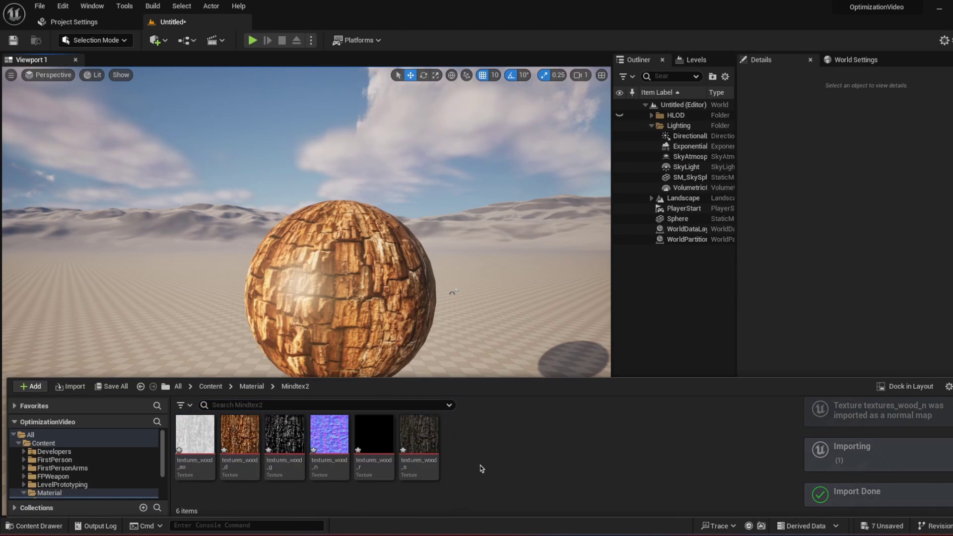
{"action": "right_click", "coordinate": [477, 453]}
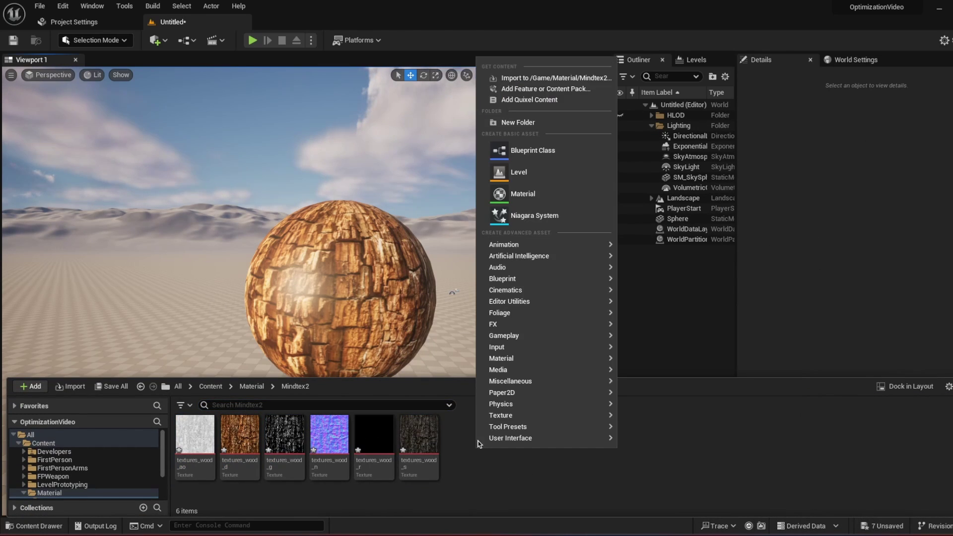
{"action": "left_click", "coordinate": [524, 194]}
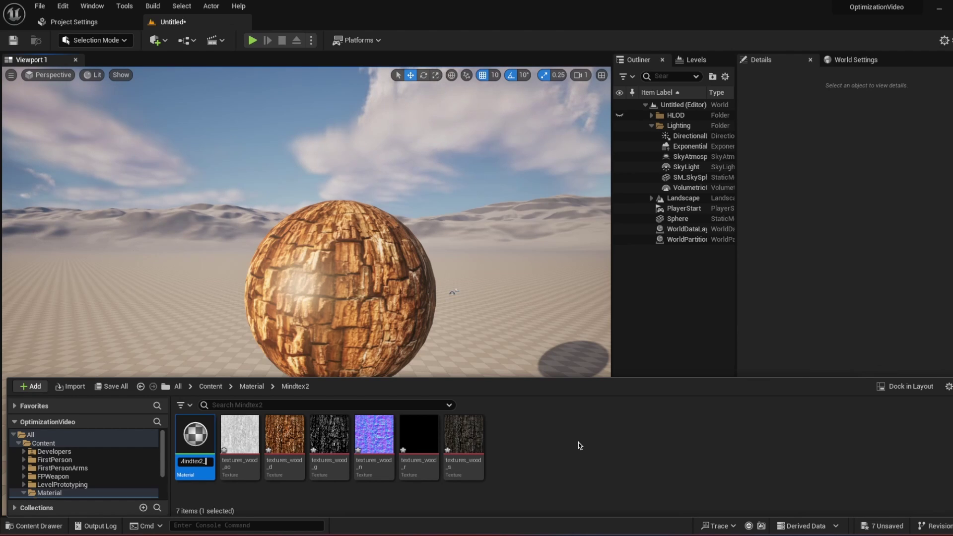
{"action": "type", "text": "Mindtex2_Mat"}
{"action": "key", "text": "Return"}
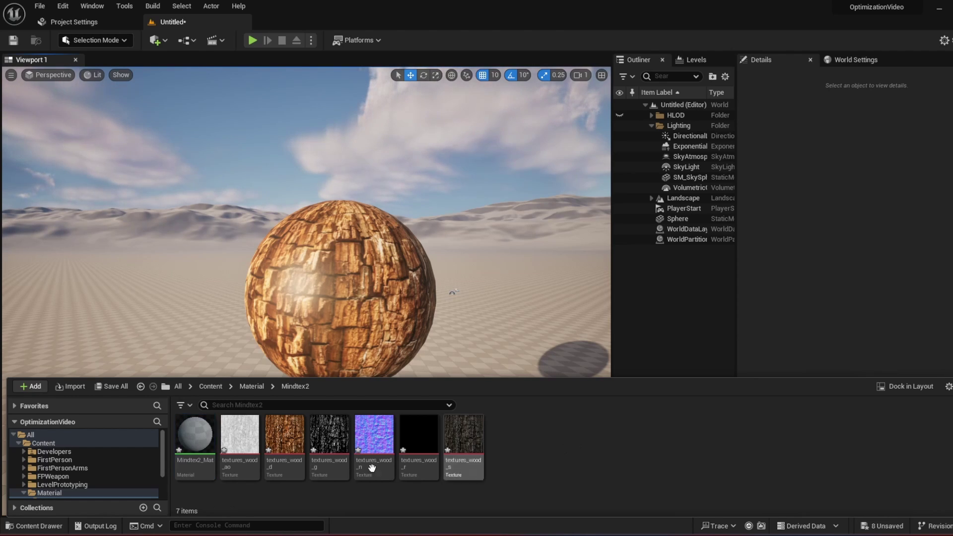
Open Mindtex2_Mat, add the textures_wood_d texture to its graph and connect its RGB output to Base Color
{"action": "double_click", "coordinate": [194, 440]}
{"action": "left_click_drag", "start_coordinate": [333, 226], "coordinate": [430, 263]}
{"action": "left_click", "coordinate": [44, 525]}
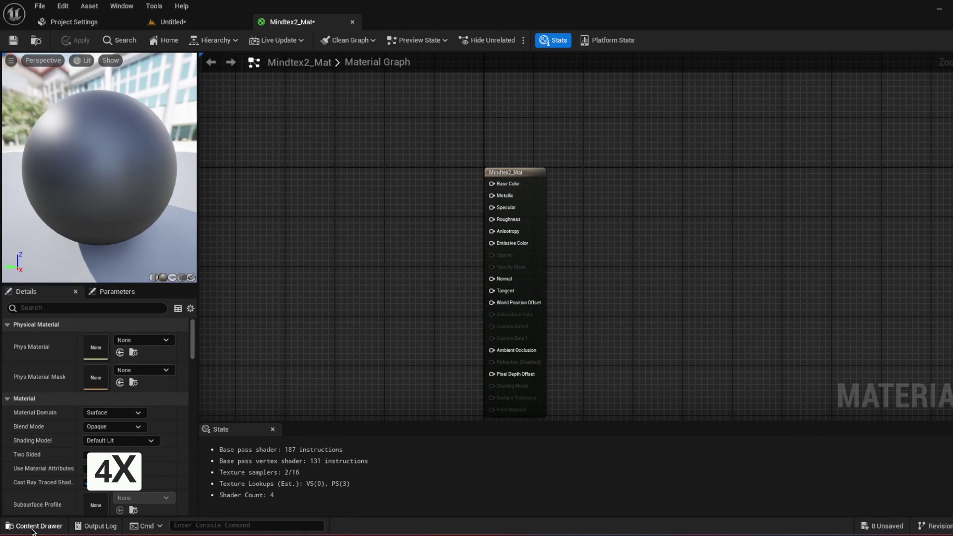
{"action": "left_click", "coordinate": [29, 526]}
{"action": "left_click_drag", "start_coordinate": [284, 401], "coordinate": [258, 160]}
{"action": "left_click_drag", "start_coordinate": [332, 176], "coordinate": [492, 183]}
{"action": "left_click_drag", "start_coordinate": [311, 163], "coordinate": [351, 135]}
Add the textures_wood_ao texture to the graph and connect its RGB output to Ambient Occlusion
{"action": "left_click", "coordinate": [34, 526]}
{"action": "left_click_drag", "start_coordinate": [240, 401], "coordinate": [231, 348]}
{"action": "left_click_drag", "start_coordinate": [302, 364], "coordinate": [491, 350]}
{"action": "left_click_drag", "start_coordinate": [507, 173], "coordinate": [605, 160]}
Add the textures_wood_n texture, connect its RGB output to Normal, and check the preview sphere
{"action": "left_click", "coordinate": [33, 526]}
{"action": "left_click_drag", "start_coordinate": [374, 401], "coordinate": [285, 270]}
{"action": "left_click_drag", "start_coordinate": [320, 275], "coordinate": [591, 266]}
{"action": "left_click_drag", "start_coordinate": [315, 329], "coordinate": [321, 395]}
{"action": "left_click_drag", "start_coordinate": [321, 243], "coordinate": [313, 285]}
{"action": "left_click_drag", "start_coordinate": [124, 169], "coordinate": [100, 168]}
Try the textures_wood_r texture on the Roughness input and check the preview sphere
{"action": "left_click", "coordinate": [34, 526]}
{"action": "left_click_drag", "start_coordinate": [419, 401], "coordinate": [260, 229]}
{"action": "left_click_drag", "start_coordinate": [334, 245], "coordinate": [636, 182]}
{"action": "left_click_drag", "start_coordinate": [306, 237], "coordinate": [239, 262]}
{"action": "left_click_drag", "start_coordinate": [382, 111], "coordinate": [376, 70]}
{"action": "left_click_drag", "start_coordinate": [79, 169], "coordinate": [124, 169]}
{"action": "left_click", "coordinate": [230, 261]}
{"action": "left_click", "coordinate": [417, 278]}
{"action": "key", "text": "ctrl+space"}
{"action": "left_click_drag", "start_coordinate": [350, 438], "coordinate": [636, 173]}
{"action": "key", "text": "Delete"}
Add the textures_wood_s texture, connect its RGB output to Specular, and check the preview sphere
{"action": "key", "text": "ctrl+space"}
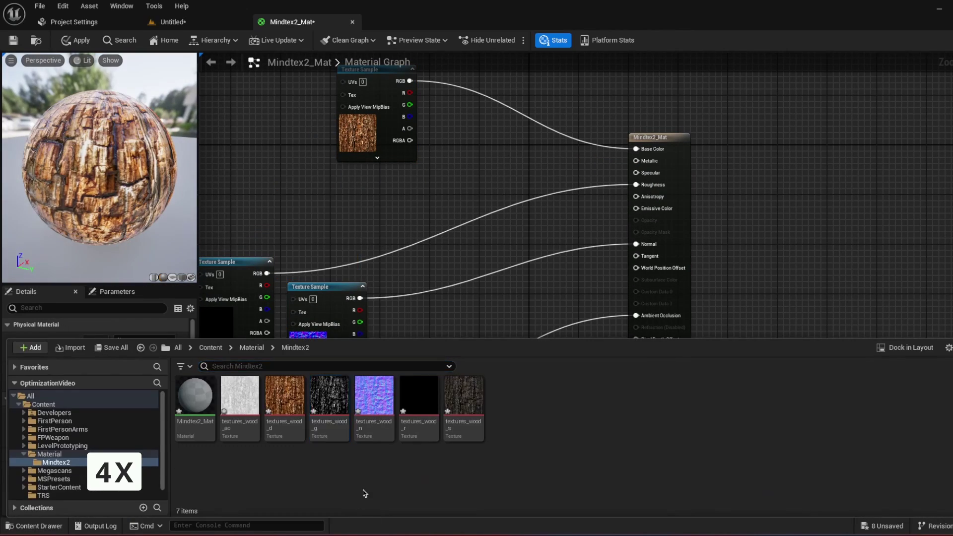
{"action": "left_click_drag", "start_coordinate": [460, 402], "coordinate": [259, 203]}
{"action": "left_click_drag", "start_coordinate": [329, 221], "coordinate": [636, 173]}
{"action": "left_click_drag", "start_coordinate": [298, 207], "coordinate": [299, 157]}
{"action": "left_click_drag", "start_coordinate": [124, 169], "coordinate": [99, 169]}
Delete the textures_wood_r Texture Sample node that feeds Roughness
{"action": "left_click_drag", "start_coordinate": [234, 214], "coordinate": [353, 180]}
{"action": "left_click", "coordinate": [353, 229]}
{"action": "key", "text": "Delete"}
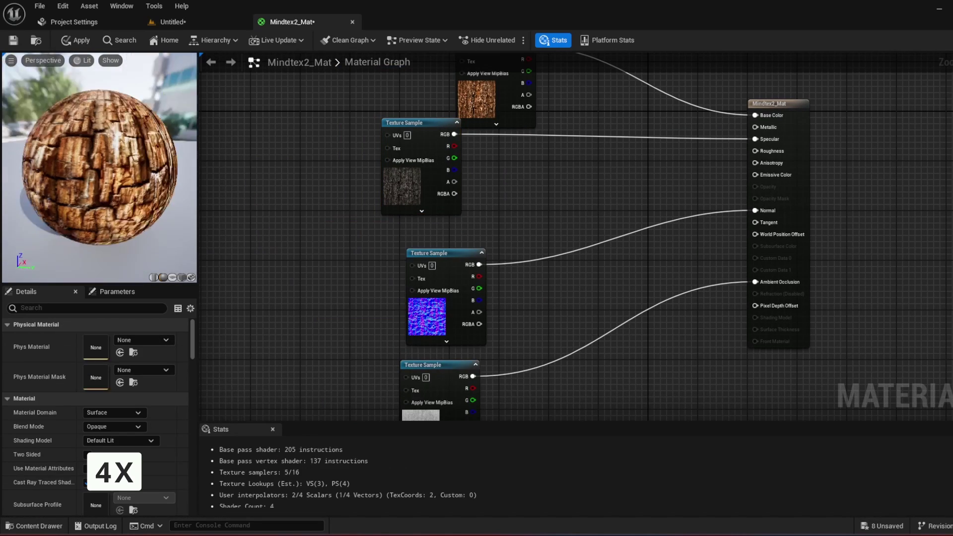
Rearrange the Texture Sample nodes in the material graph and inspect the preview sphere
{"action": "left_click", "coordinate": [34, 526]}
{"action": "left_click", "coordinate": [387, 285]}
{"action": "left_click_drag", "start_coordinate": [387, 285], "coordinate": [352, 401]}
{"action": "left_click_drag", "start_coordinate": [460, 151], "coordinate": [442, 139]}
{"action": "left_click_drag", "start_coordinate": [125, 169], "coordinate": [99, 169]}
{"action": "scroll", "coordinate": [100, 169], "scroll_direction": "down", "scroll_amount": 5}
{"action": "left_click_drag", "start_coordinate": [381, 241], "coordinate": [294, 359]}
{"action": "left_click", "coordinate": [365, 249]}
{"action": "left_click_drag", "start_coordinate": [433, 142], "coordinate": [428, 111]}
Try a constant of 1 on both the Metallic and Roughness inputs, check the preview, and delete the constant
{"action": "key", "text": "1"}
{"action": "left_click", "coordinate": [452, 260]}
{"action": "left_click_drag", "start_coordinate": [499, 277], "coordinate": [720, 242]}
{"action": "left_click_drag", "start_coordinate": [499, 277], "coordinate": [720, 267]}
{"action": "scroll", "coordinate": [99, 169], "scroll_direction": "up", "scroll_amount": 5}
{"action": "left_click", "coordinate": [485, 277]}
{"action": "type", "text": "1"}
{"action": "key", "text": "Return"}
{"action": "left_click_drag", "start_coordinate": [99, 169], "coordinate": [74, 169]}
{"action": "key", "text": "Delete"}
Add a constant of 0 to the graph, connect it to Metallic, and check the preview sphere
{"action": "key", "text": "1"}
{"action": "left_click", "coordinate": [376, 256]}
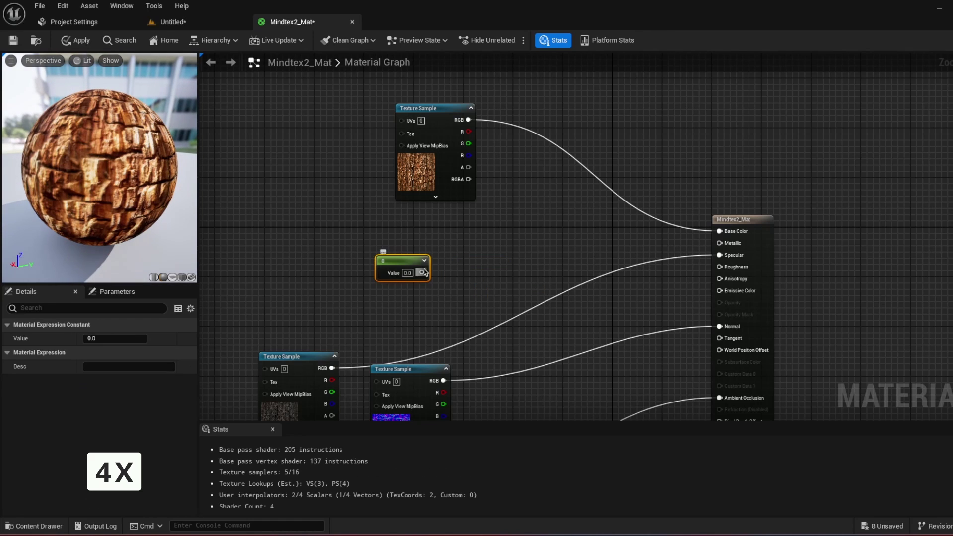
{"action": "left_click_drag", "start_coordinate": [422, 272], "coordinate": [719, 244]}
{"action": "left_click_drag", "start_coordinate": [91, 183], "coordinate": [119, 182]}
{"action": "scroll", "coordinate": [92, 183], "scroll_direction": "down", "scroll_amount": 5}
{"action": "scroll", "coordinate": [93, 183], "scroll_direction": "up", "scroll_amount": 5}
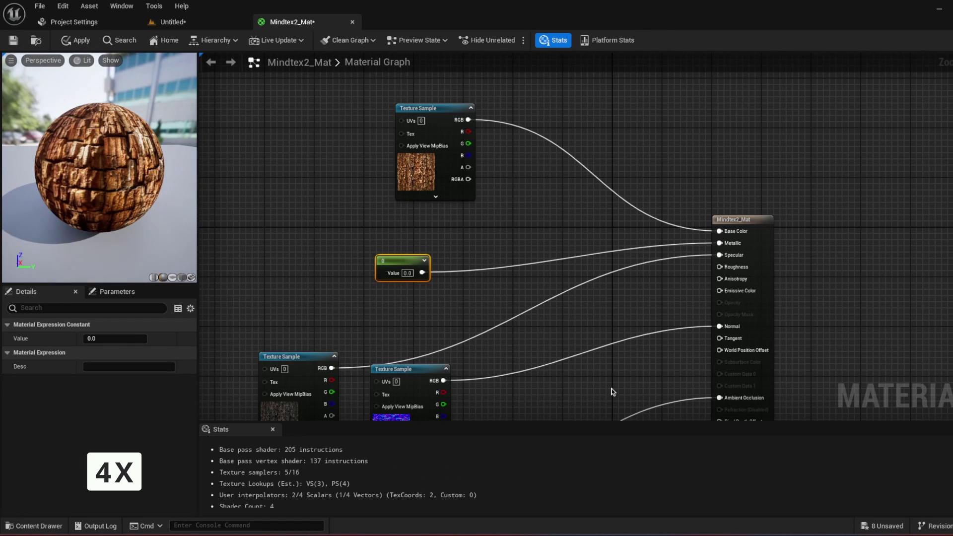
Tidy the node positions in the material graph and save Mindtex2_Mat
{"action": "left_click_drag", "start_coordinate": [613, 388], "coordinate": [636, 308]}
{"action": "left_click_drag", "start_coordinate": [322, 277], "coordinate": [330, 234]}
{"action": "left_click", "coordinate": [379, 251]}
{"action": "left_click_drag", "start_coordinate": [379, 252], "coordinate": [392, 195]}
{"action": "left_click", "coordinate": [14, 40]}
Return to the level and duplicate the wood sphere, placing the copy beside the original
{"action": "left_click", "coordinate": [198, 22]}
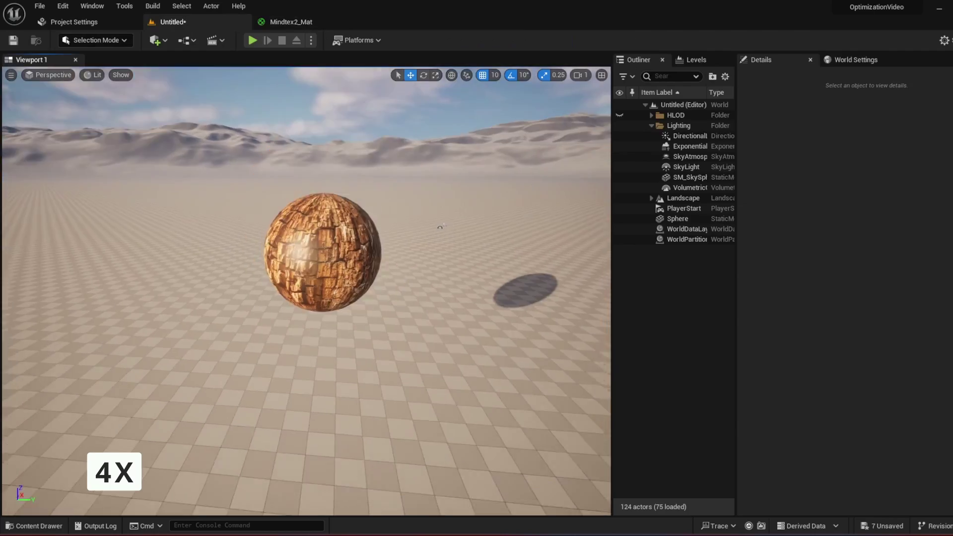
{"action": "left_click", "coordinate": [343, 251]}
{"action": "left_click_drag", "start_coordinate": [351, 263], "coordinate": [493, 266], "text": "alt"}
{"action": "key", "text": "Escape"}
{"action": "scroll", "coordinate": [427, 242], "scroll_direction": "up", "scroll_amount": 3}
{"action": "key", "text": "ctrl+space"}
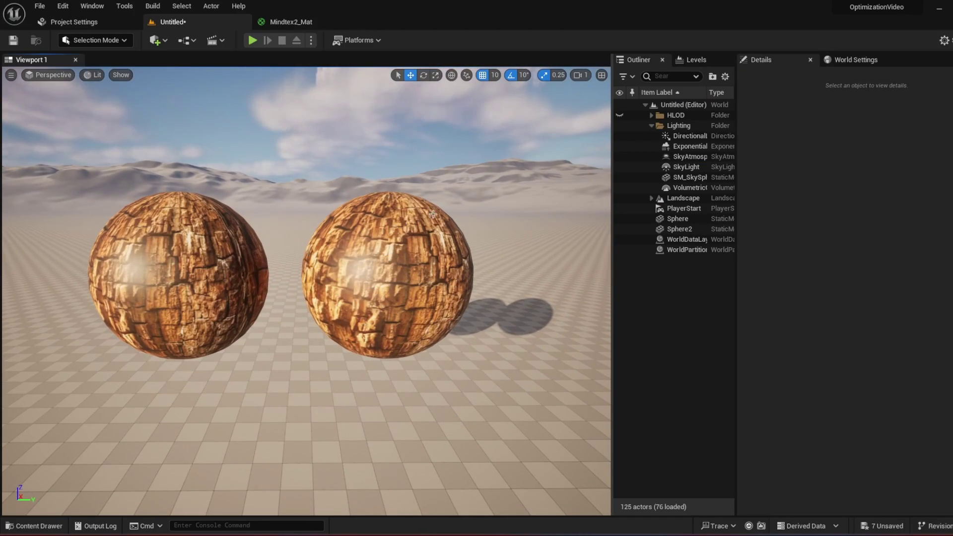
Apply the Mindtex2_Mat material to the duplicated sphere
{"action": "key", "text": "ctrl+space"}
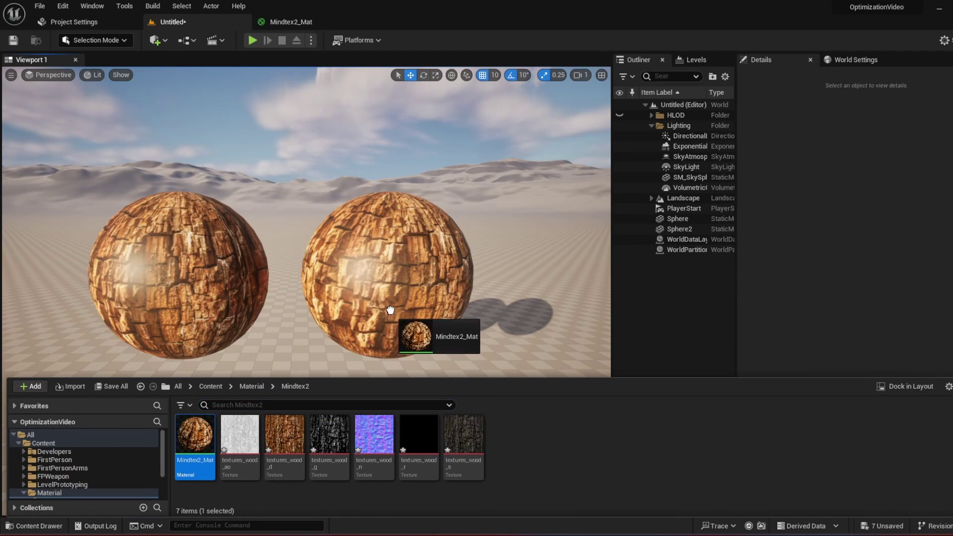
{"action": "left_click_drag", "start_coordinate": [391, 310], "coordinate": [392, 310]}
{"action": "left_click_drag", "start_coordinate": [596, 258], "coordinate": [546, 277]}
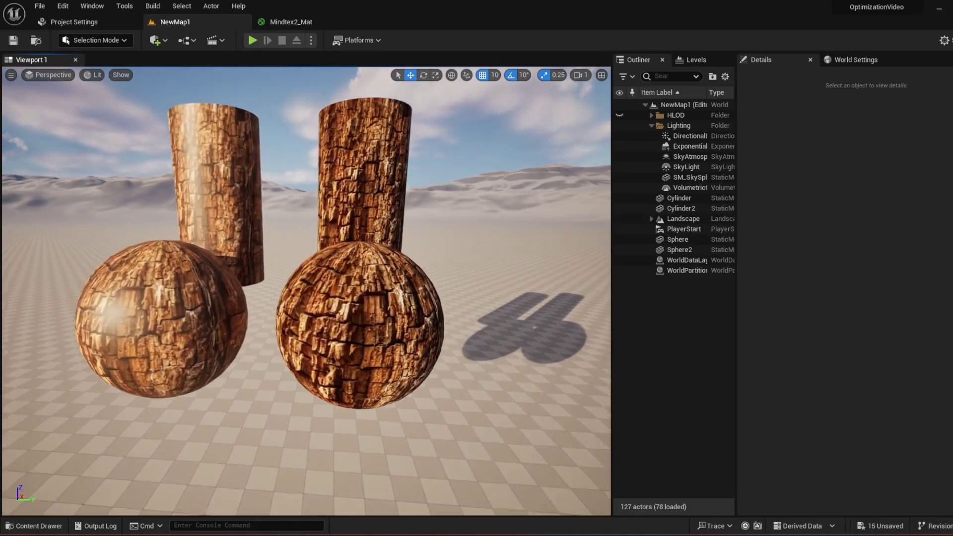
Compare the old and new wood materials on the spheres and cylinders from near, far and different angles
{"action": "left_click_drag", "start_coordinate": [400, 273], "coordinate": [378, 184]}
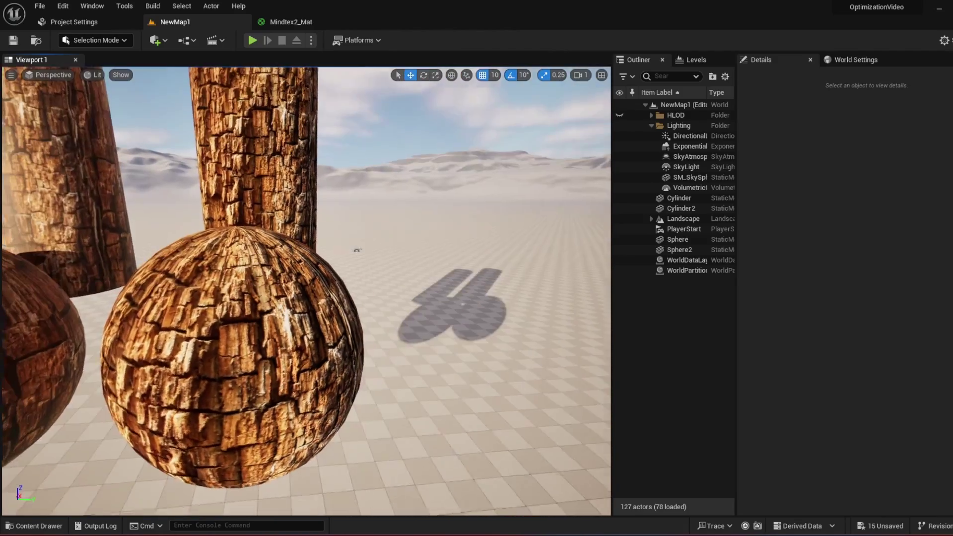
{"action": "key", "text": "s"}
{"action": "key", "text": "d"}
{"action": "key", "text": "a"}
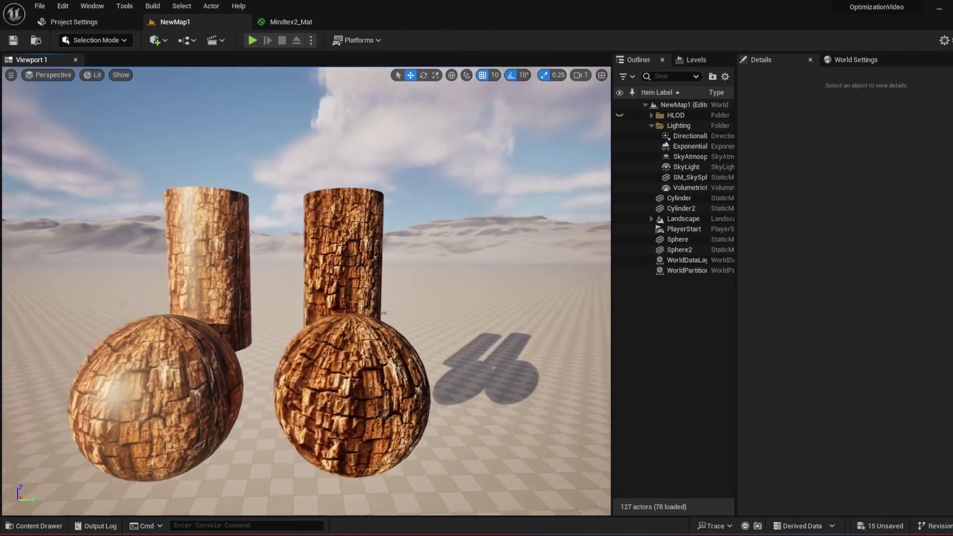
{"action": "key", "text": "w"}
{"action": "key", "text": "s"}
{"action": "key", "text": "w"}
{"action": "key", "text": "w"}
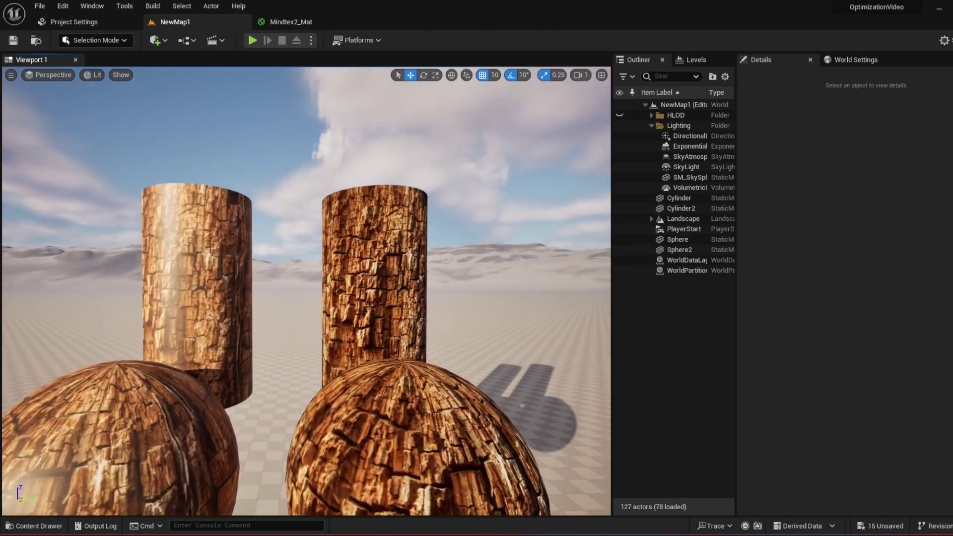
{"action": "key", "text": "s"}
{"action": "key", "text": "w"}
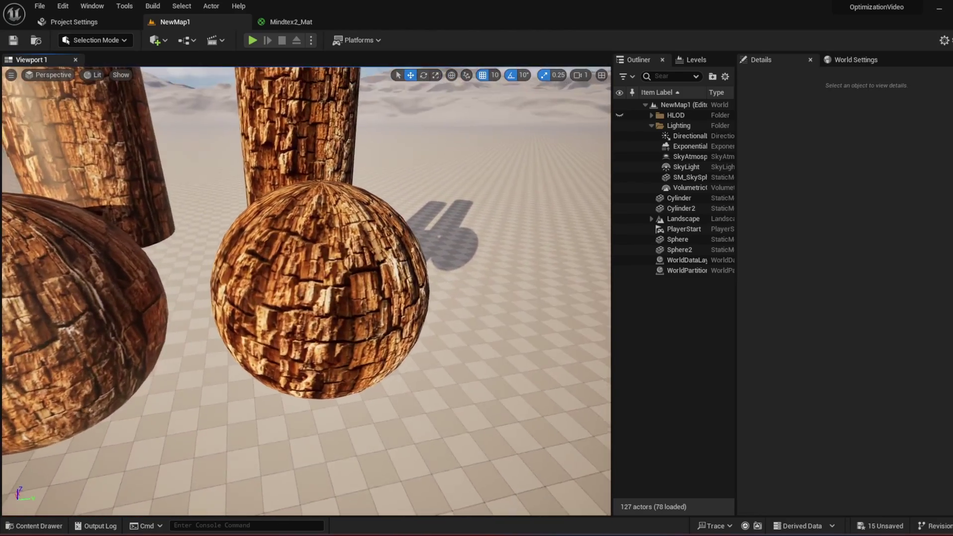
{"action": "key", "text": "s"}
{"action": "key", "text": "a"}
{"action": "key", "text": "s"}
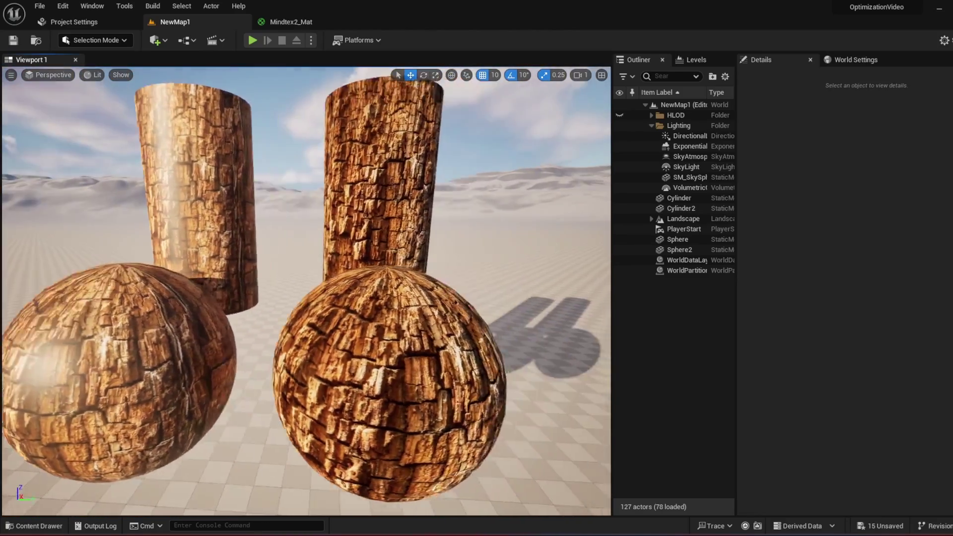
{"action": "key", "text": "w"}
{"action": "key", "text": "d"}
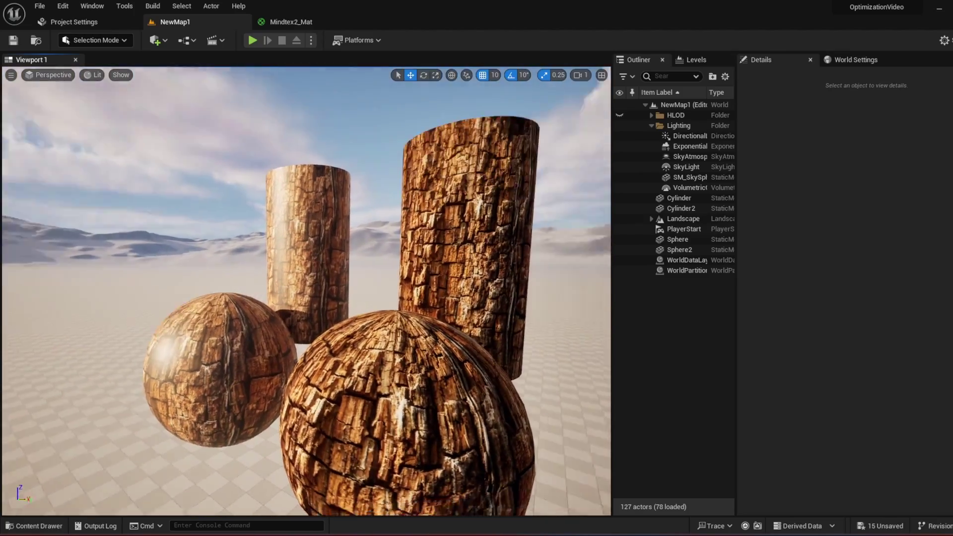
{"action": "key", "text": "a"}
{"action": "key", "text": "w"}
{"action": "key", "text": "s"}
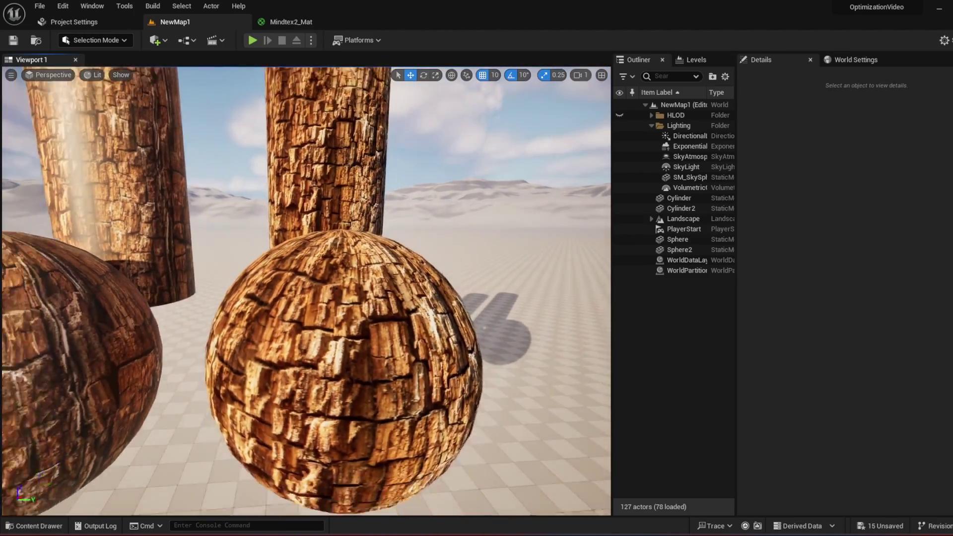
{"action": "key", "text": "w"}
{"action": "key", "text": "d"}
{"action": "left_click_drag", "start_coordinate": [518, 328], "coordinate": [534, 325]}
{"action": "key", "text": "s"}
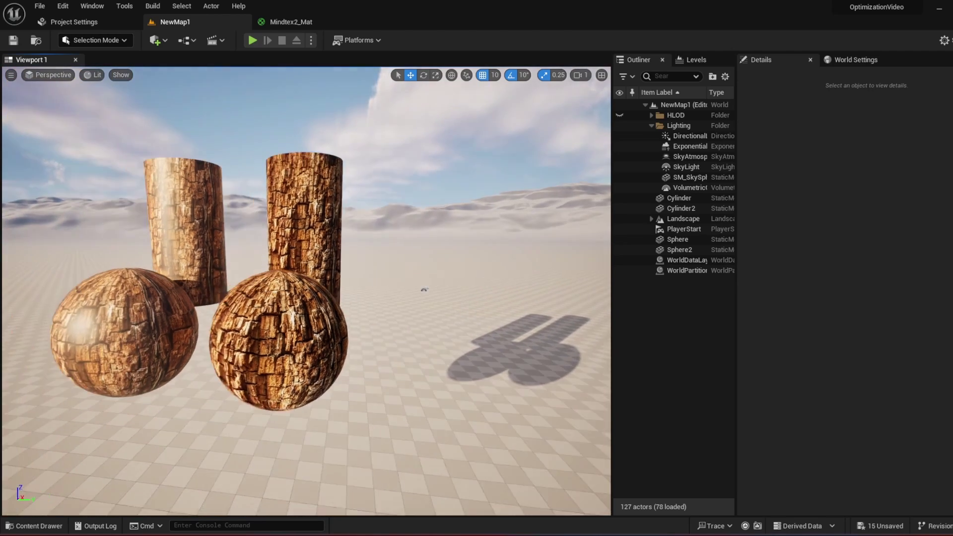
In Mindtex2_Mat, add the textures_wood_ao texture, connect its RGB output to Ambient Occlusion, and save the material
{"action": "left_click", "coordinate": [276, 24]}
{"action": "left_click_drag", "start_coordinate": [461, 314], "coordinate": [458, 226]}
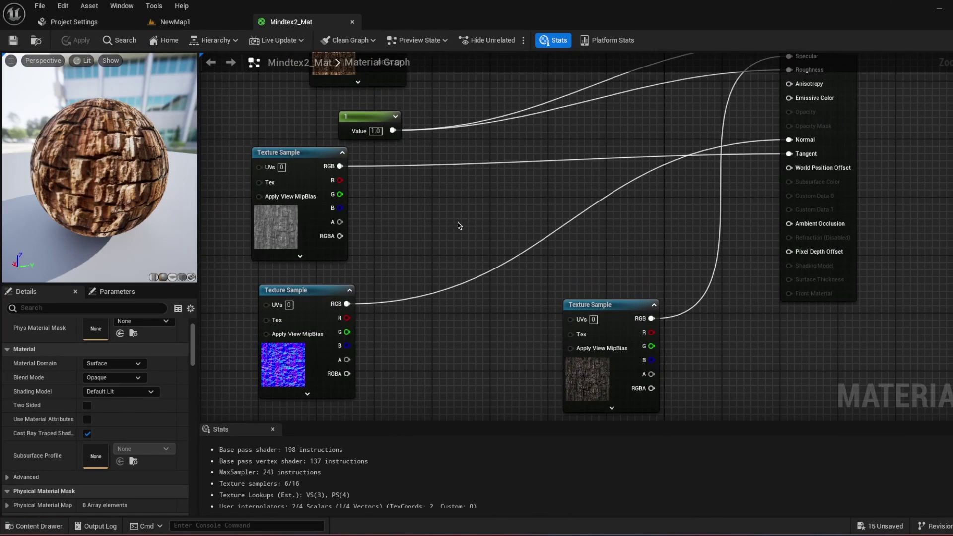
{"action": "left_click", "coordinate": [46, 526]}
{"action": "left_click", "coordinate": [194, 477]}
{"action": "left_click_drag", "start_coordinate": [194, 476], "coordinate": [479, 252]}
{"action": "left_click_drag", "start_coordinate": [536, 249], "coordinate": [790, 223]}
{"action": "key", "text": "ctrl+s"}
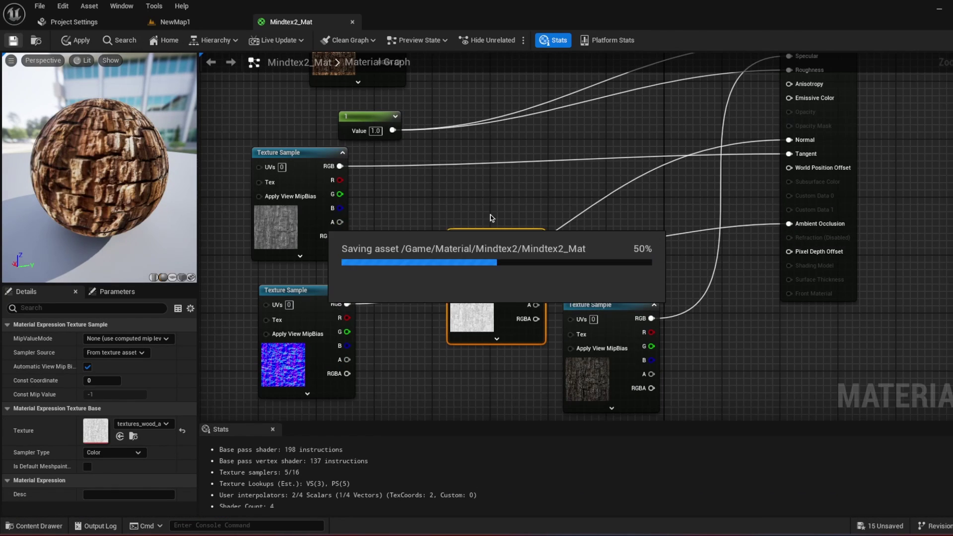
Review the node connections of Mindtex2_Mat and recheck the spheres and cylinders in the level
{"action": "left_click_drag", "start_coordinate": [633, 271], "coordinate": [614, 350]}
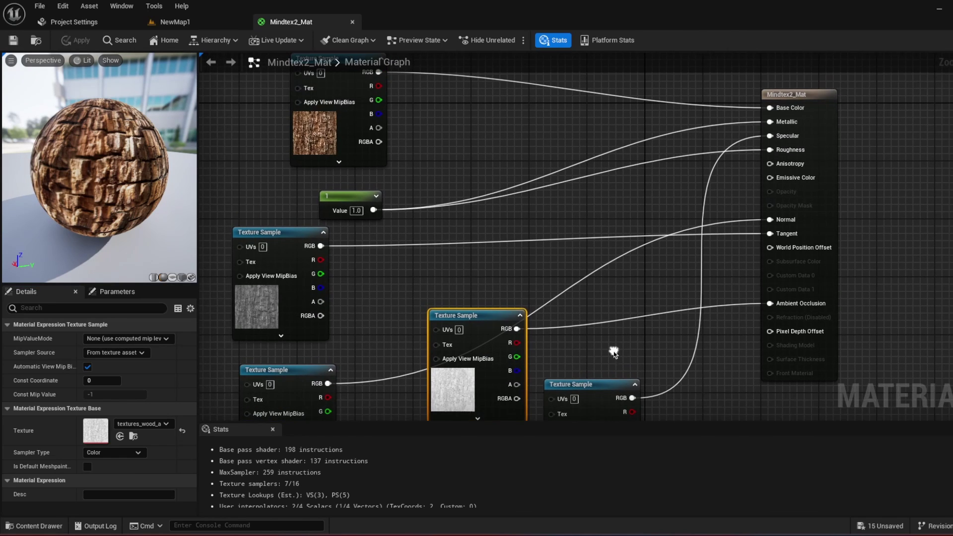
{"action": "left_click_drag", "start_coordinate": [553, 225], "coordinate": [610, 267]}
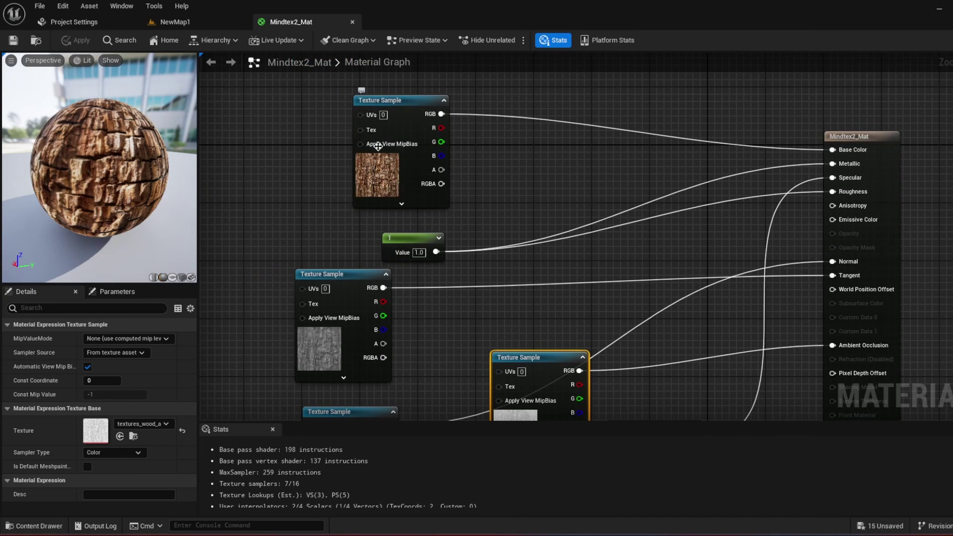
{"action": "left_click", "coordinate": [221, 21]}
{"action": "left_click", "coordinate": [666, 381]}
{"action": "key", "text": "w"}
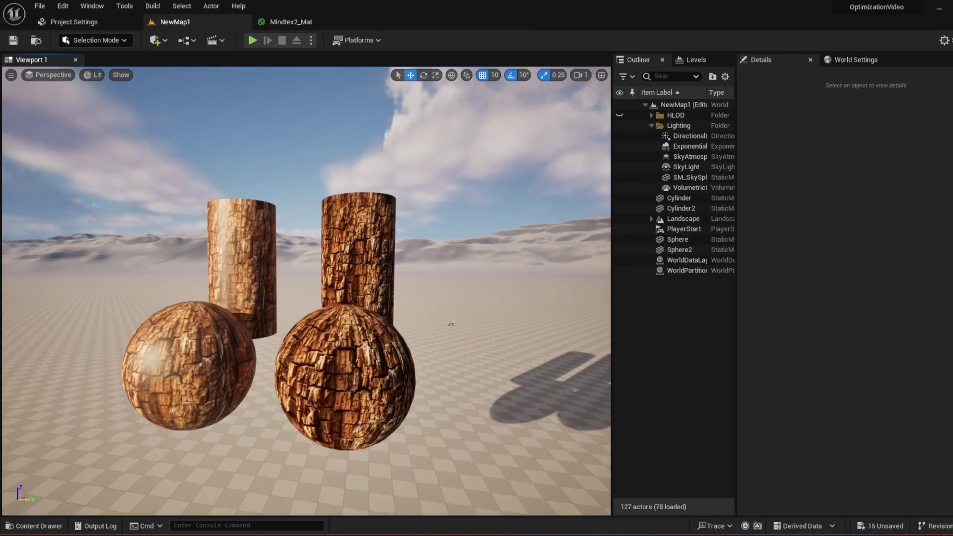
Inspect the new wood material on the front sphere up close and compare it with the original material from farther away
{"action": "key", "text": "s"}
{"action": "key", "text": "w"}
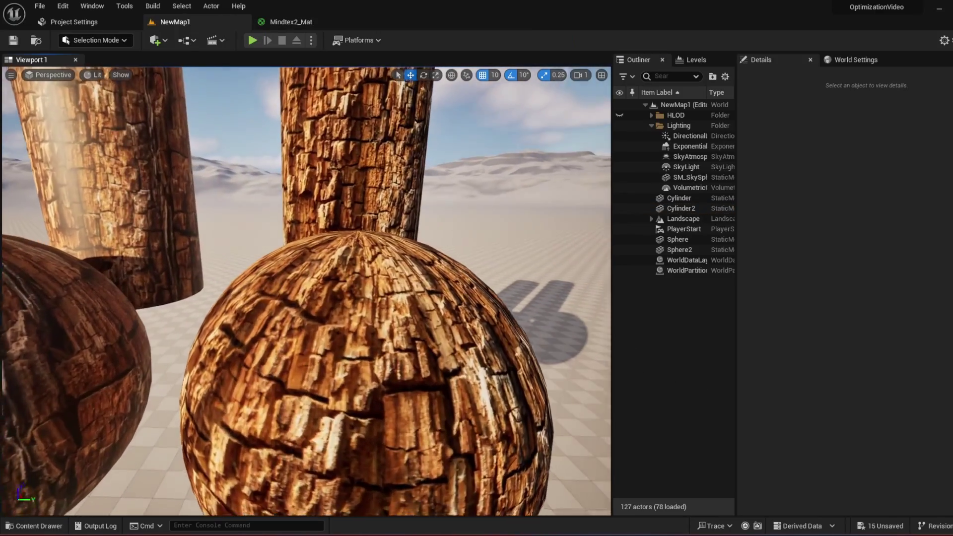
{"action": "scroll", "coordinate": [405, 271], "scroll_direction": "down", "scroll_amount": 6}
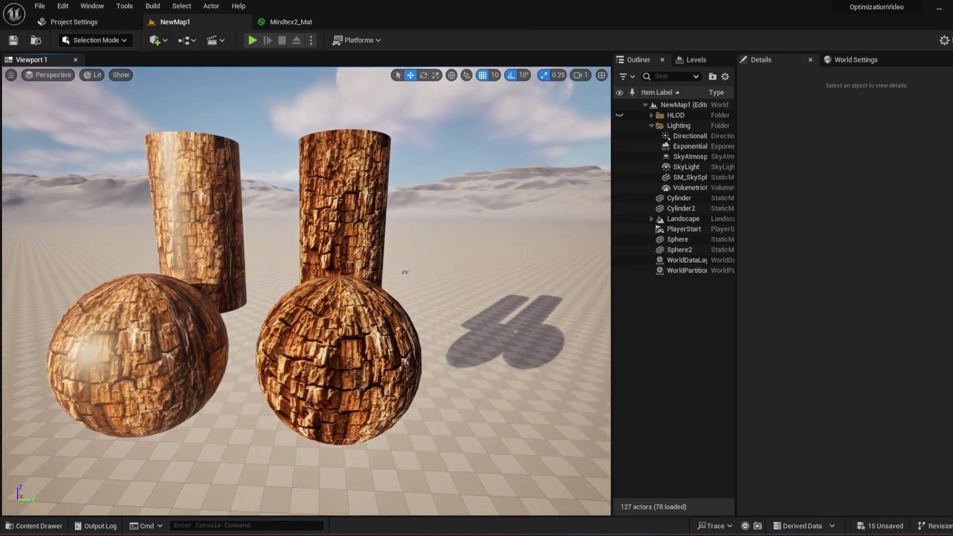
Review the node connections and preview of Mindtex2_Mat, and look over the wood textures in the Texturess2 folder
{"action": "left_click", "coordinate": [291, 21]}
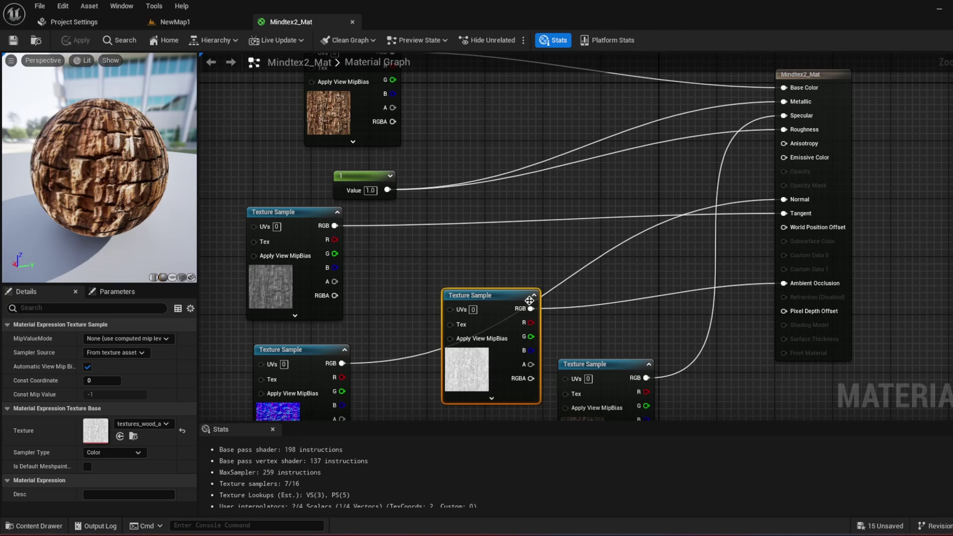
{"action": "left_click_drag", "start_coordinate": [493, 272], "coordinate": [504, 207]}
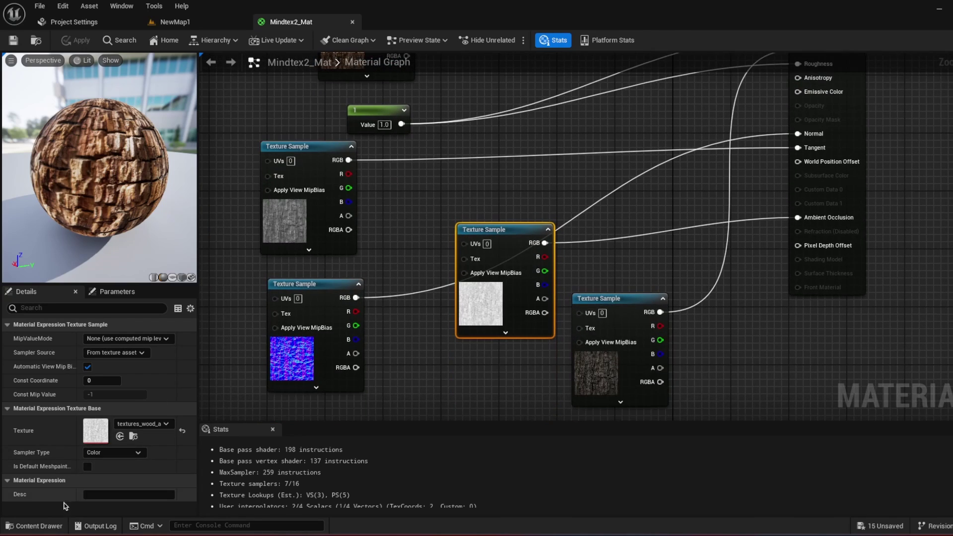
{"action": "left_click", "coordinate": [34, 526]}
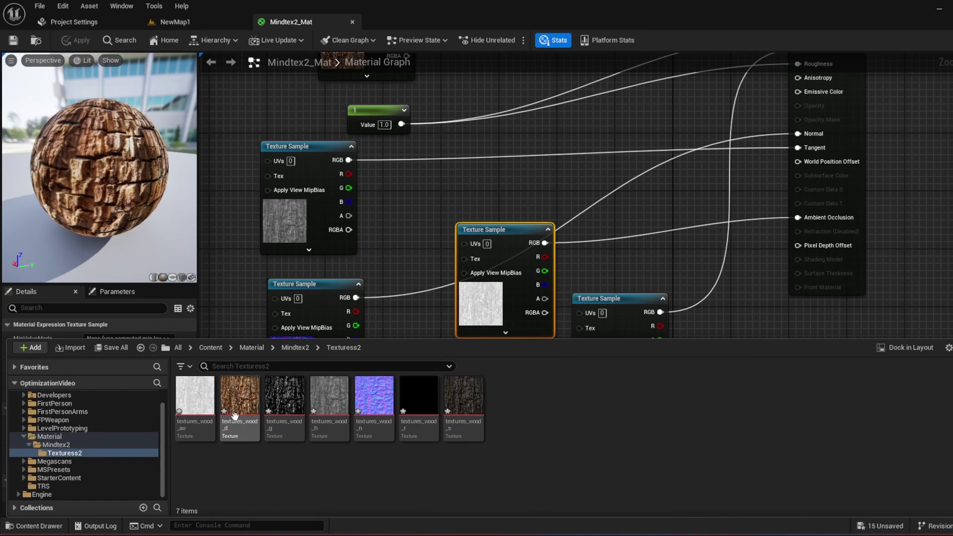
{"action": "left_click", "coordinate": [413, 268]}
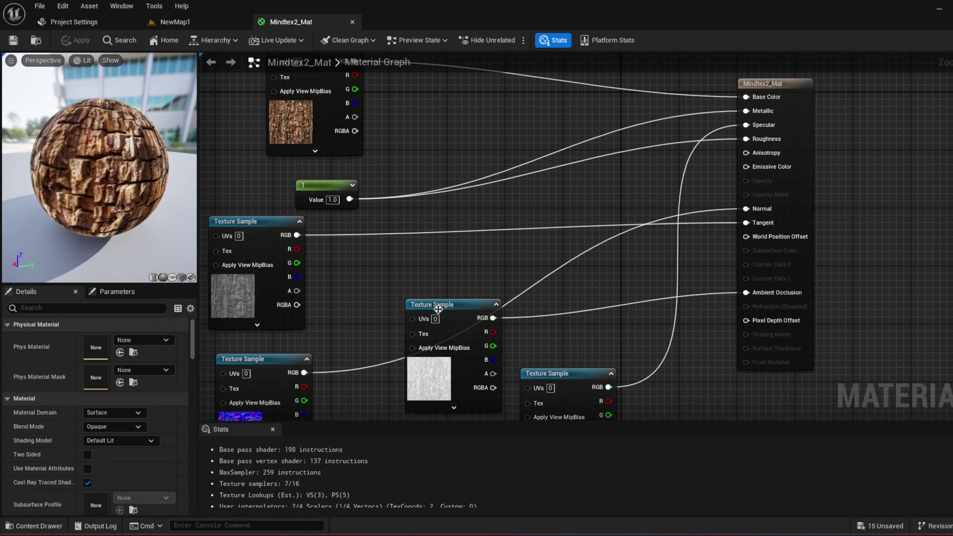
{"action": "left_click_drag", "start_coordinate": [436, 274], "coordinate": [487, 317]}
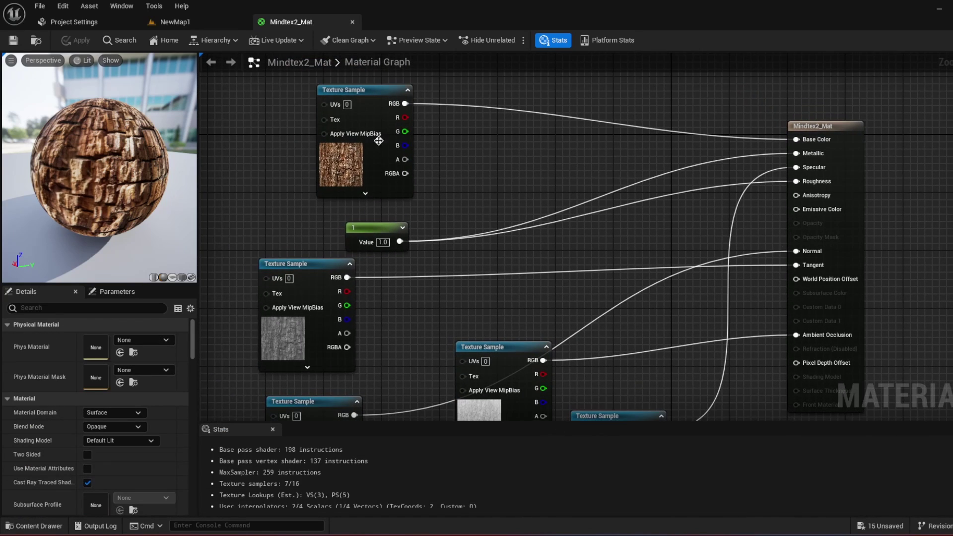
{"action": "scroll", "coordinate": [482, 326], "scroll_direction": "down", "scroll_amount": 2}
{"action": "scroll", "coordinate": [483, 300], "scroll_direction": "up", "scroll_amount": 2}
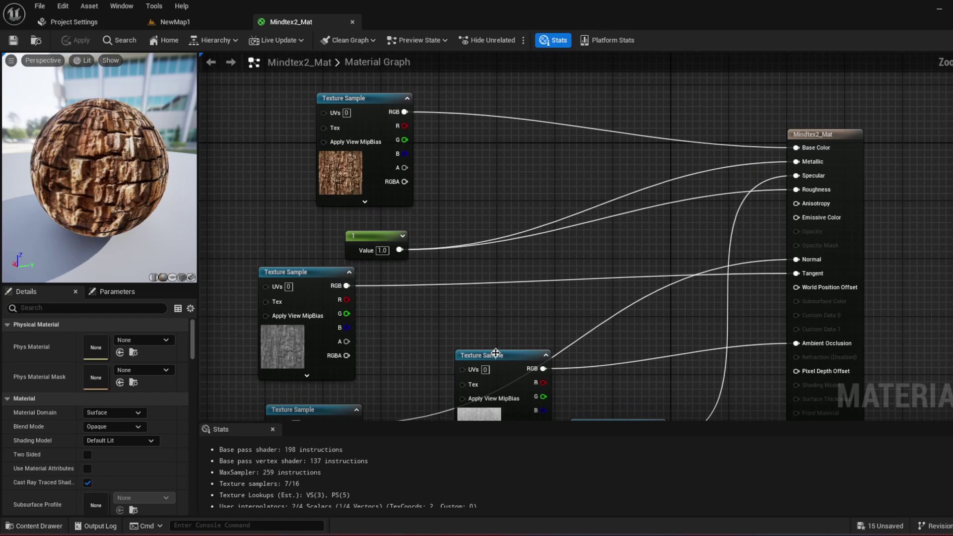
{"action": "left_click_drag", "start_coordinate": [497, 354], "coordinate": [486, 187]}
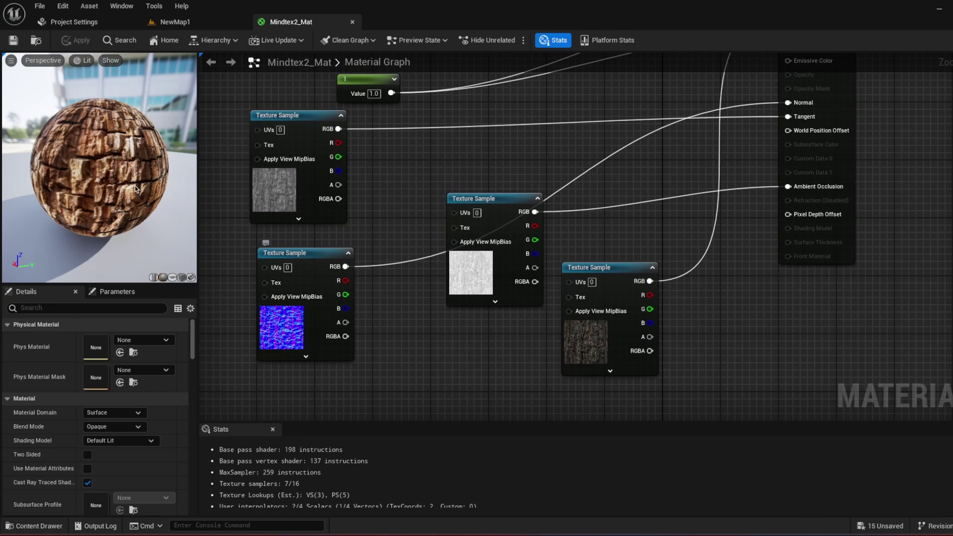
{"action": "scroll", "coordinate": [96, 171], "scroll_direction": "up", "scroll_amount": 3}
{"action": "scroll", "coordinate": [95, 171], "scroll_direction": "down", "scroll_amount": 4}
{"action": "left_click_drag", "start_coordinate": [96, 171], "coordinate": [65, 171]}
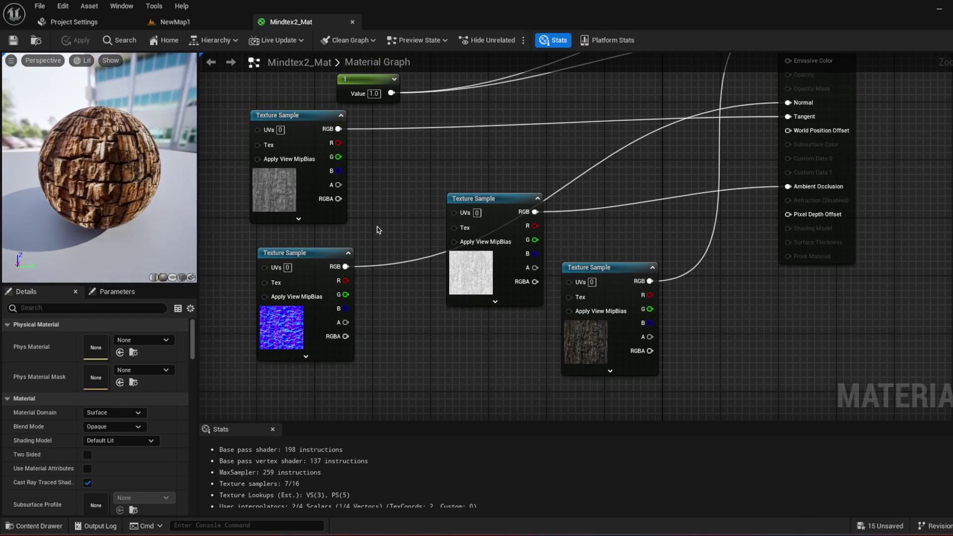
Insert a Multiply node with B set to 5 between the normal map's RGB output and the material's Normal input
{"action": "left_click_drag", "start_coordinate": [343, 272], "coordinate": [357, 303]}
{"action": "type", "text": "mult"}
{"action": "key", "text": "Return"}
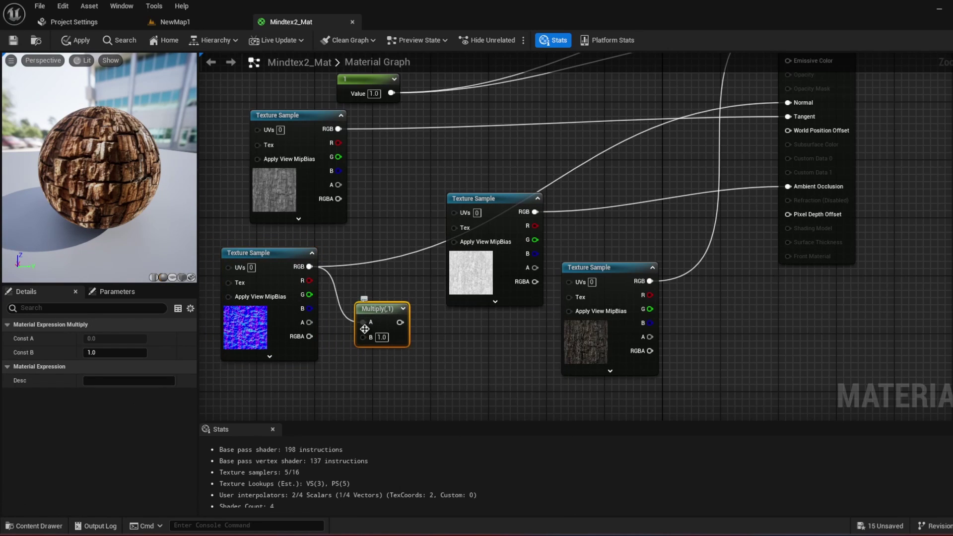
{"action": "left_click", "coordinate": [381, 337]}
{"action": "type", "text": "5"}
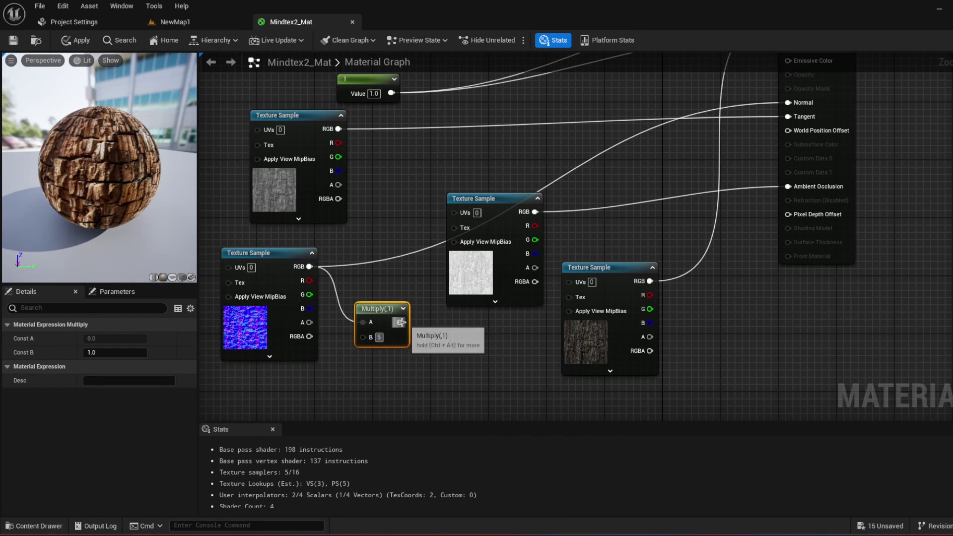
{"action": "left_click_drag", "start_coordinate": [400, 323], "coordinate": [788, 103]}
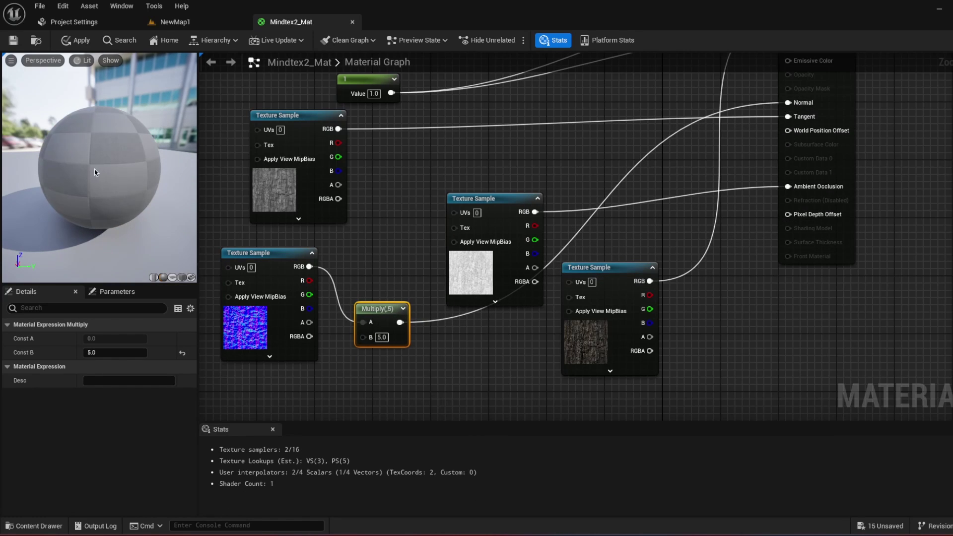
Check the wood detail on the material preview sphere, save Mindtex2_Mat, and view the updated material in the NewMap1 level
{"action": "left_click_drag", "start_coordinate": [95, 173], "coordinate": [121, 207]}
{"action": "scroll", "coordinate": [98, 197], "scroll_direction": "up", "scroll_amount": 5}
{"action": "scroll", "coordinate": [98, 197], "scroll_direction": "down", "scroll_amount": 5}
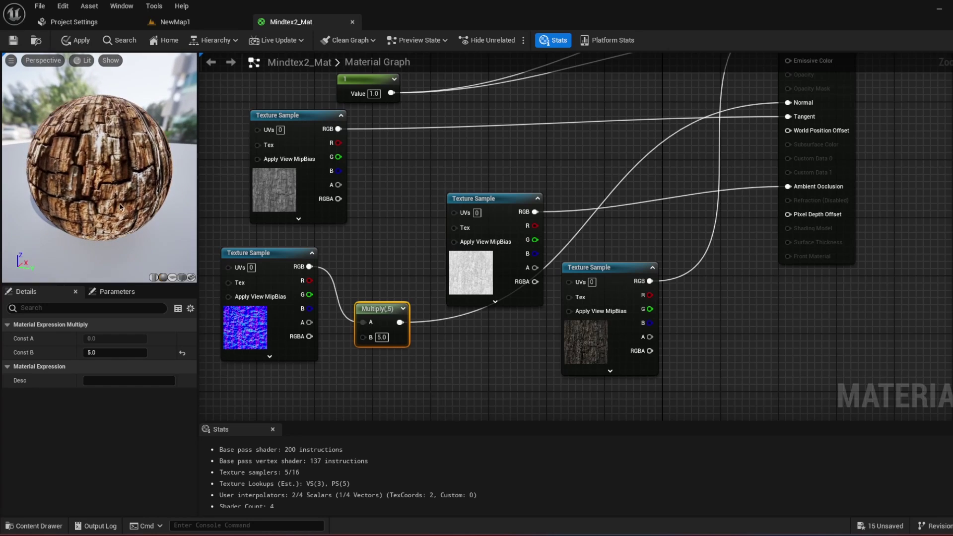
{"action": "left_click", "coordinate": [13, 41]}
{"action": "left_click", "coordinate": [198, 22]}
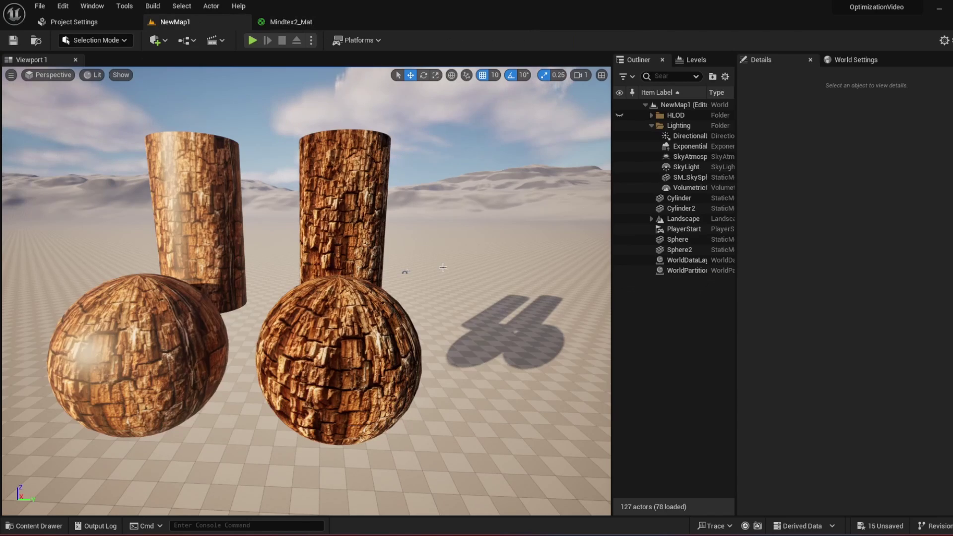
{"action": "left_click_drag", "start_coordinate": [459, 323], "coordinate": [459, 382]}
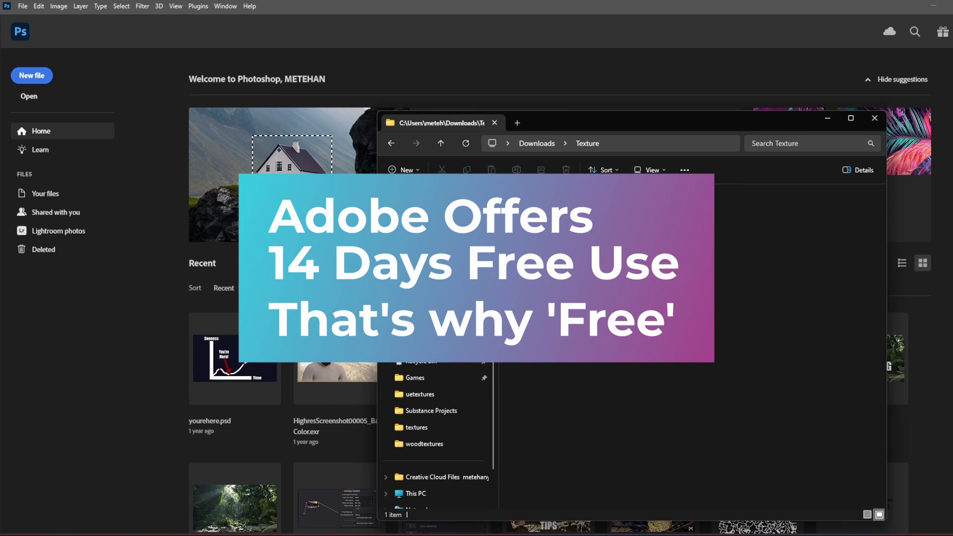
In Photoshop, open rotting-wood-texture.jpg from the Texture folder and start the Generate Normal Map filter
{"action": "left_click_drag", "start_coordinate": [534, 218], "coordinate": [144, 261]}
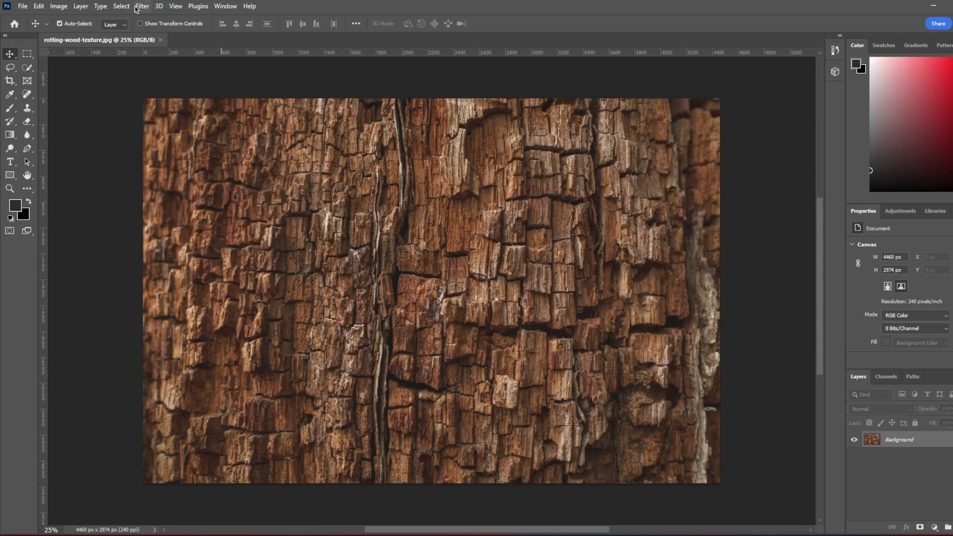
{"action": "left_click", "coordinate": [142, 6]}
{"action": "mouse_move", "coordinate": [183, 132]}
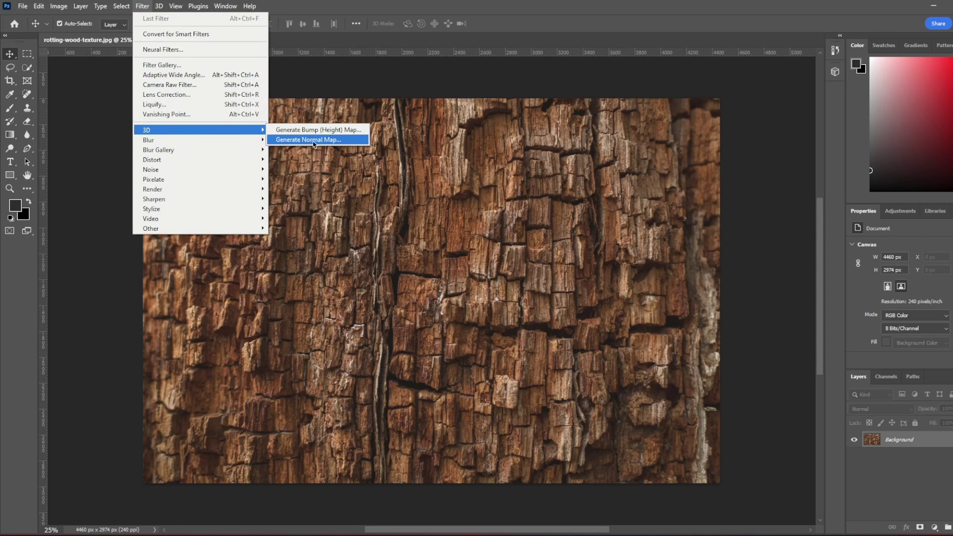
{"action": "left_click", "coordinate": [314, 140]}
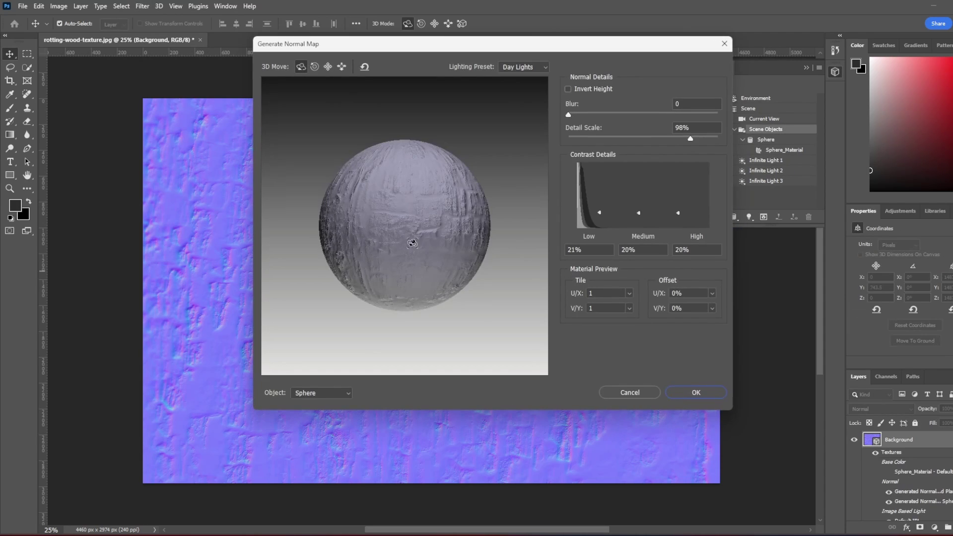
Rotate the preview sphere, set Blur to 4.3 and Detail Scale to 86%, and generate the normal map
{"action": "left_click_drag", "start_coordinate": [412, 243], "coordinate": [475, 245]}
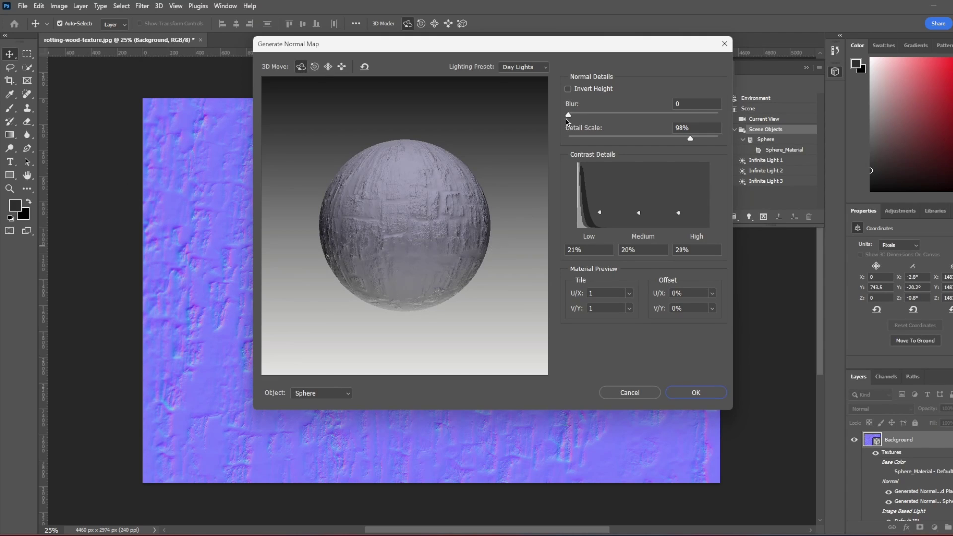
{"action": "mouse_move", "coordinate": [583, 116]}
{"action": "left_mouse_down"}
{"action": "mouse_move", "coordinate": [596, 117]}
{"action": "mouse_move", "coordinate": [582, 115]}
{"action": "left_mouse_up"}
{"action": "left_click_drag", "start_coordinate": [457, 245], "coordinate": [394, 185]}
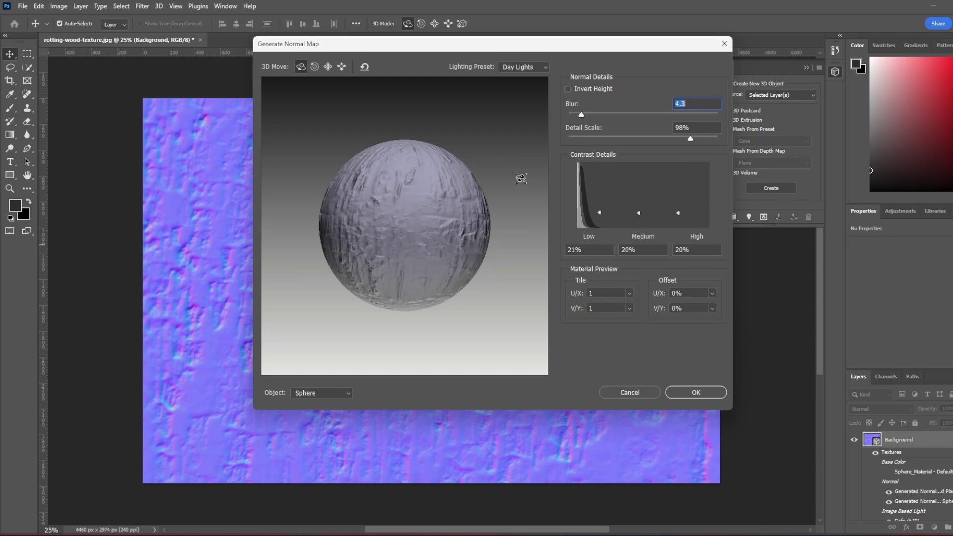
{"action": "mouse_move", "coordinate": [669, 141]}
{"action": "left_mouse_down"}
{"action": "mouse_move", "coordinate": [648, 141]}
{"action": "mouse_move", "coordinate": [706, 140]}
{"action": "mouse_move", "coordinate": [676, 144]}
{"action": "left_mouse_up"}
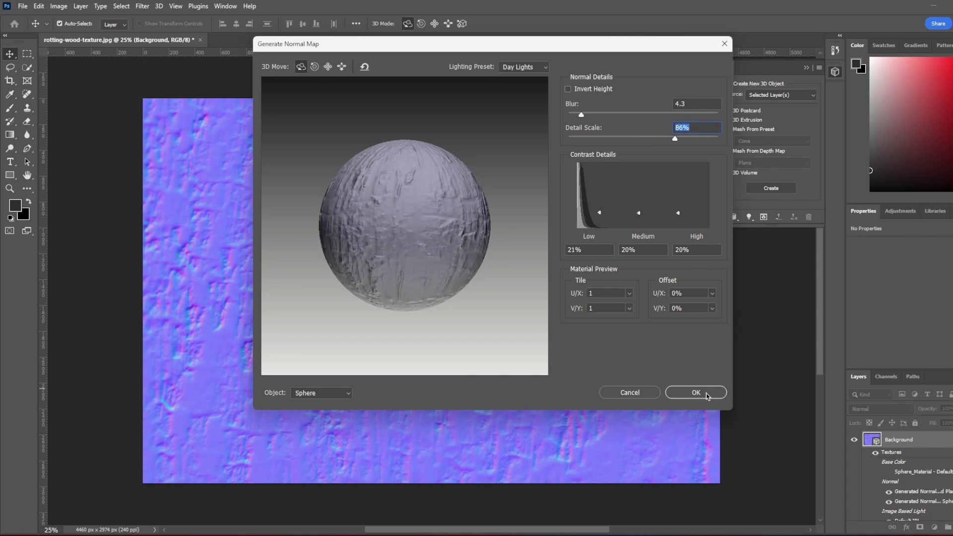
{"action": "left_click", "coordinate": [697, 393]}
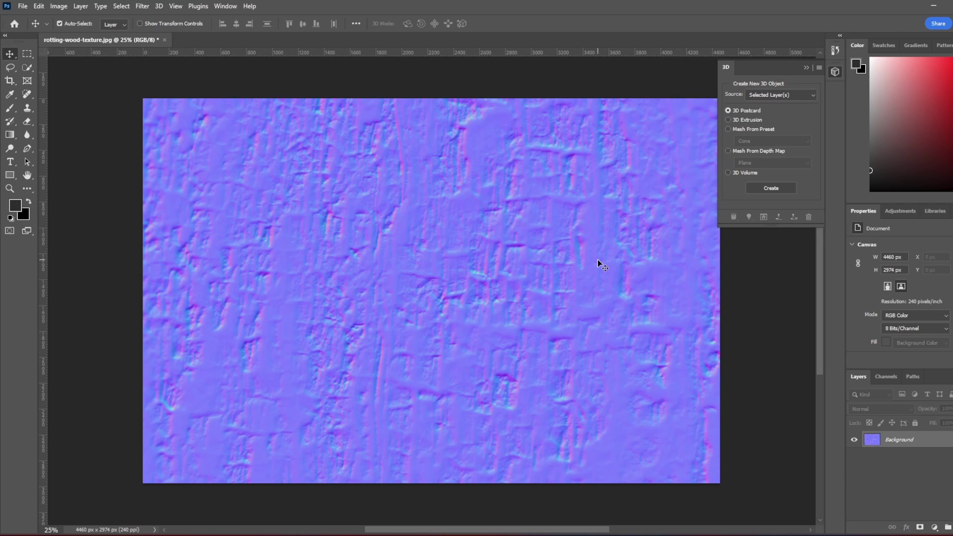
Export the generated normal map and undo the filter to restore the original wood photo
{"action": "left_click", "coordinate": [23, 6]}
{"action": "left_click", "coordinate": [50, 189]}
{"action": "key", "text": "ctrl"}
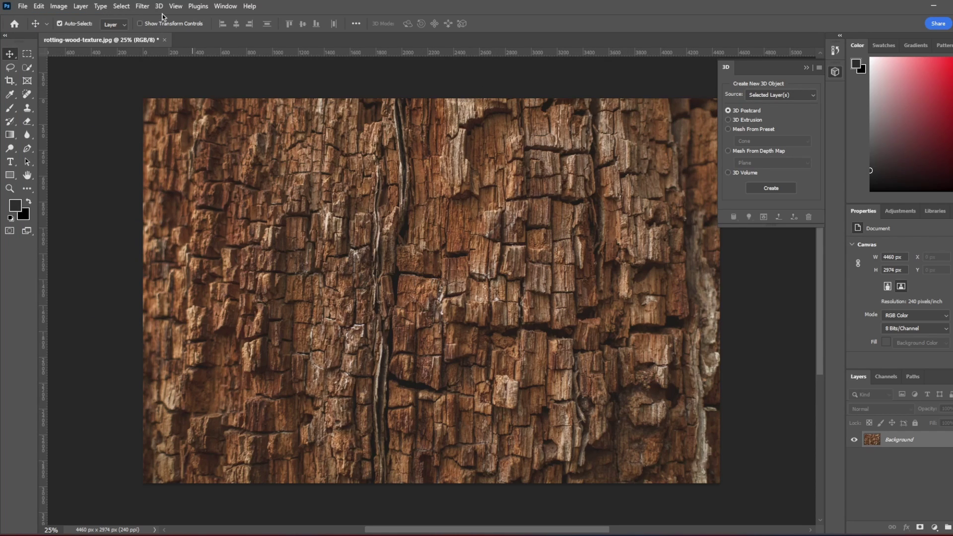
Generate a bump (height) map from the wood photo with the default settings, examining it on the preview sphere
{"action": "left_click", "coordinate": [143, 7]}
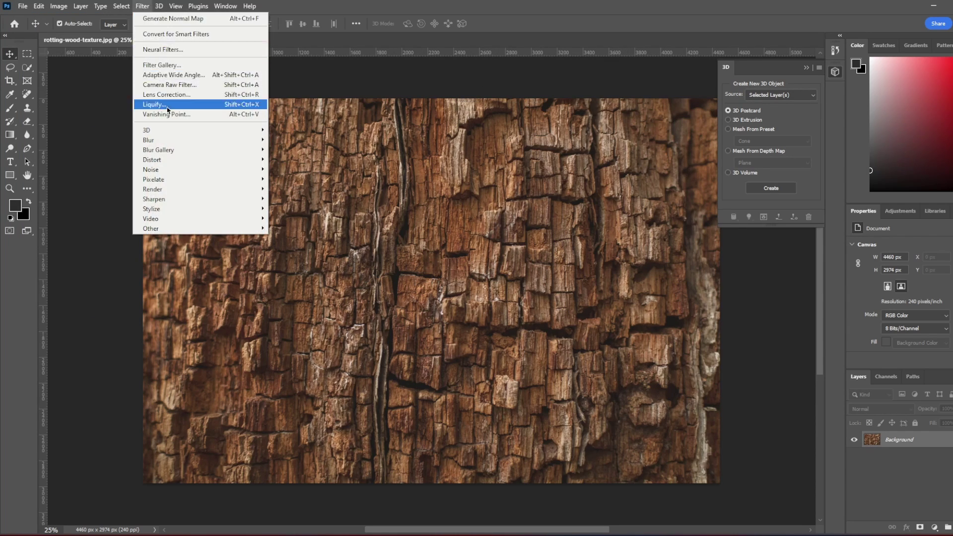
{"action": "mouse_move", "coordinate": [193, 134]}
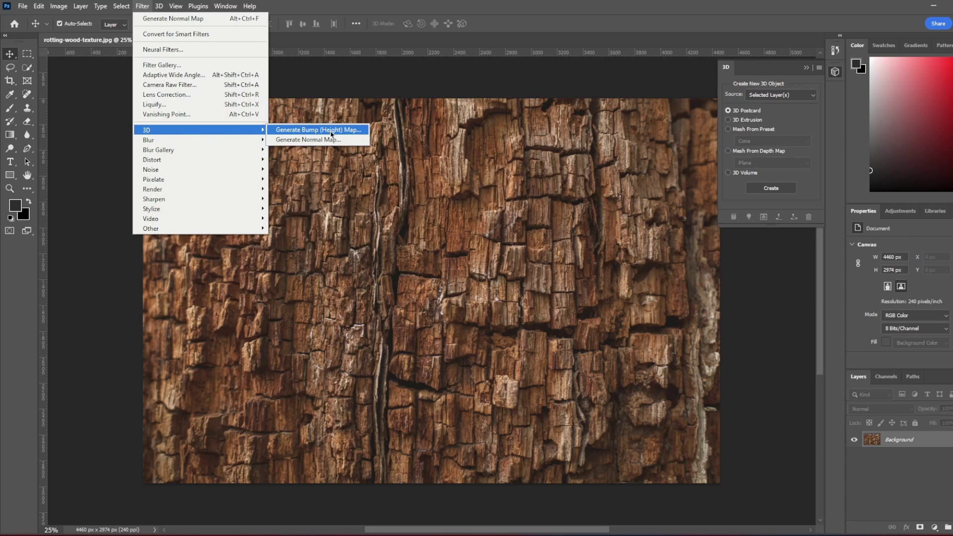
{"action": "left_click", "coordinate": [325, 134]}
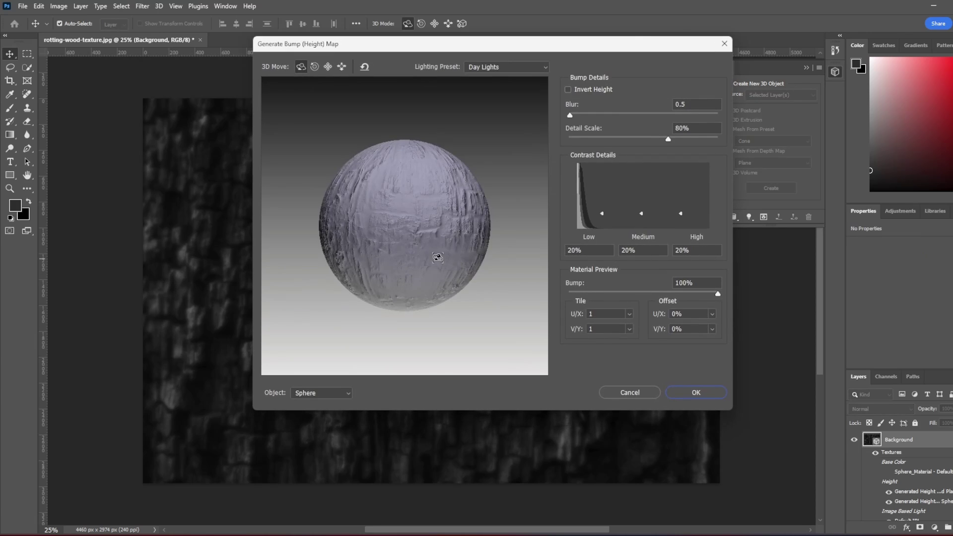
{"action": "left_click_drag", "start_coordinate": [437, 257], "coordinate": [373, 215]}
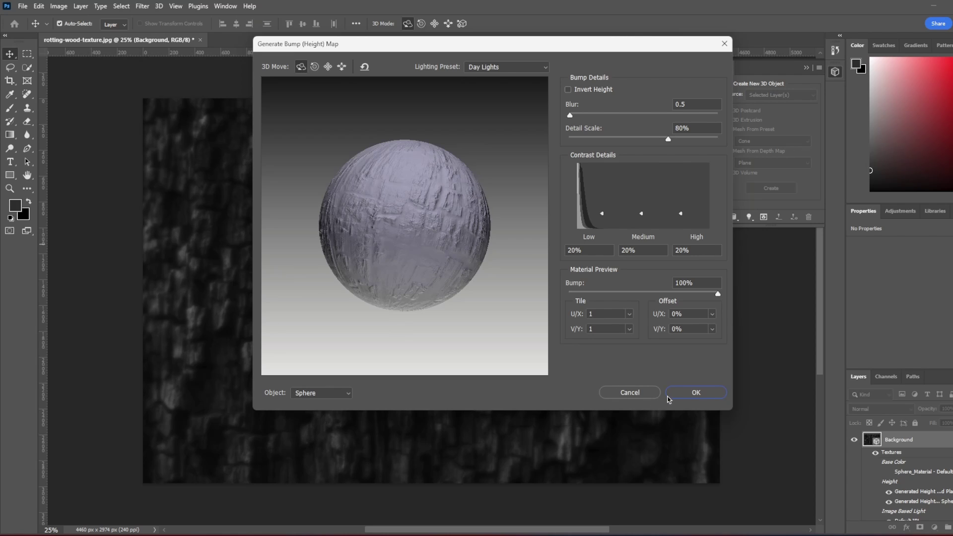
{"action": "left_click", "coordinate": [672, 396]}
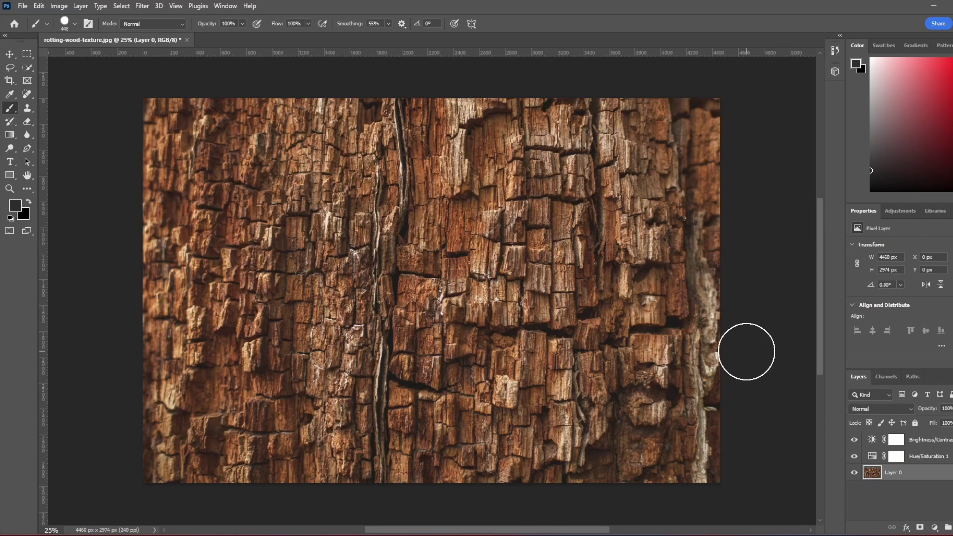
Duplicate Layer 0, add a Hue/Saturation adjustment above the copy with minimum saturation and slightly reduced lightness, and select Layer 1
{"action": "key", "text": "ctrl+j"}
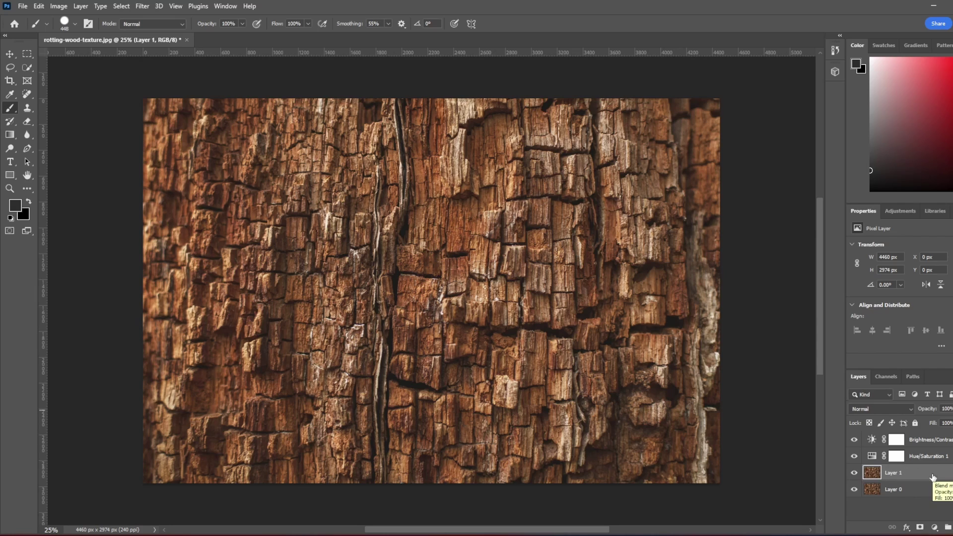
{"action": "left_click", "coordinate": [936, 528]}
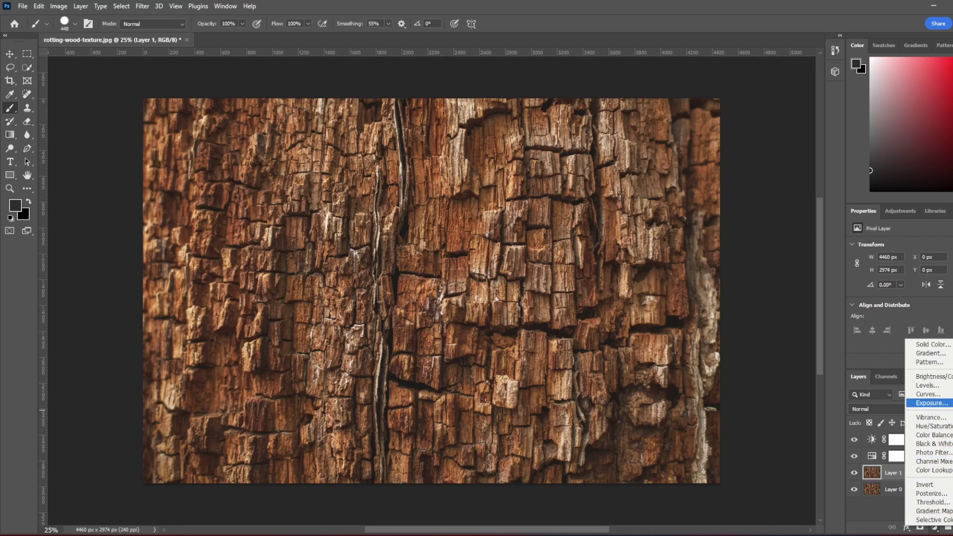
{"action": "left_click", "coordinate": [952, 432]}
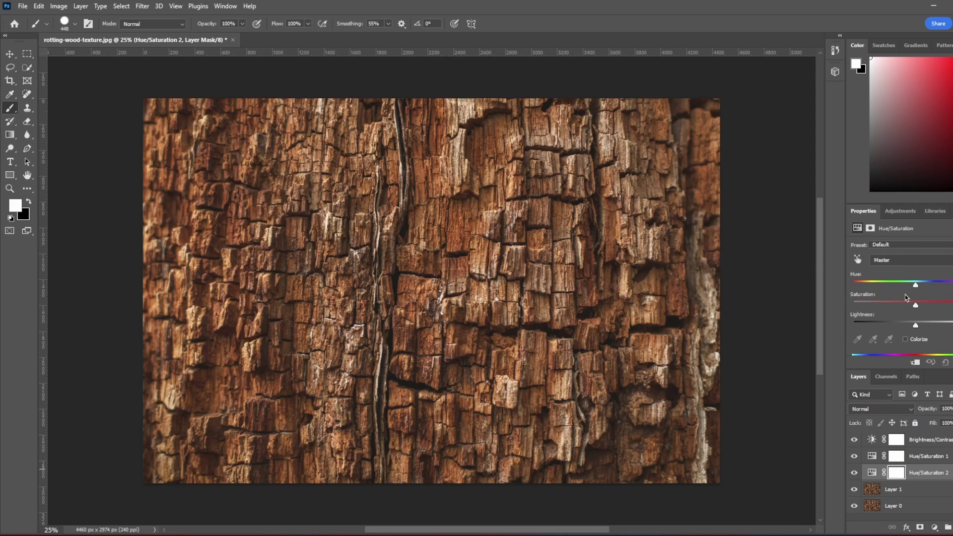
{"action": "left_click_drag", "start_coordinate": [916, 305], "coordinate": [670, 322]}
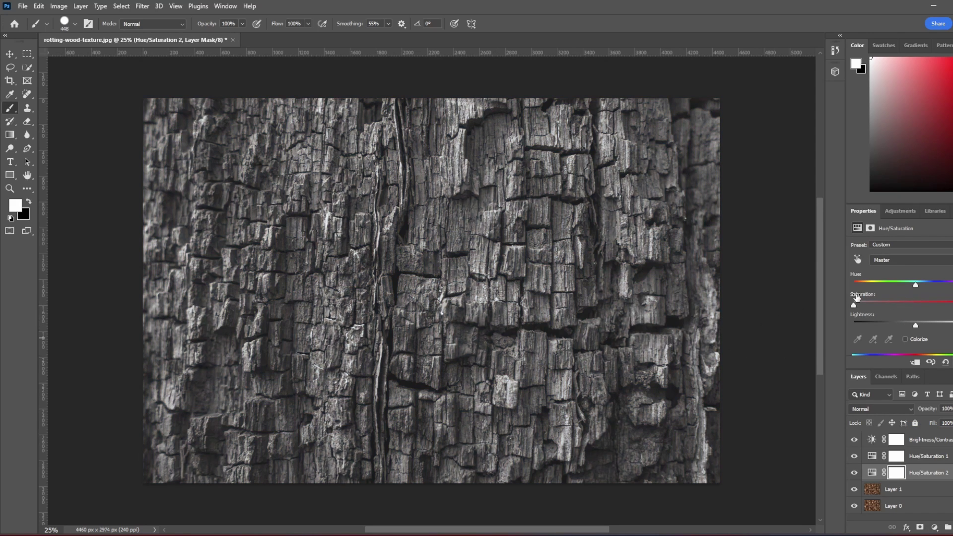
{"action": "mouse_move", "coordinate": [919, 329]}
{"action": "left_mouse_down"}
{"action": "mouse_move", "coordinate": [887, 332]}
{"action": "mouse_move", "coordinate": [927, 339]}
{"action": "mouse_move", "coordinate": [902, 338]}
{"action": "left_mouse_up"}
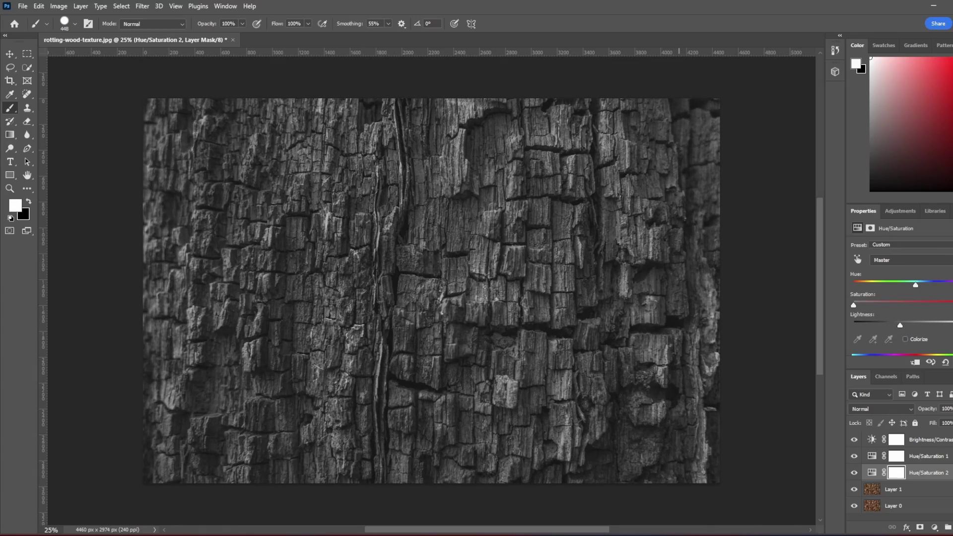
{"action": "left_click", "coordinate": [893, 489]}
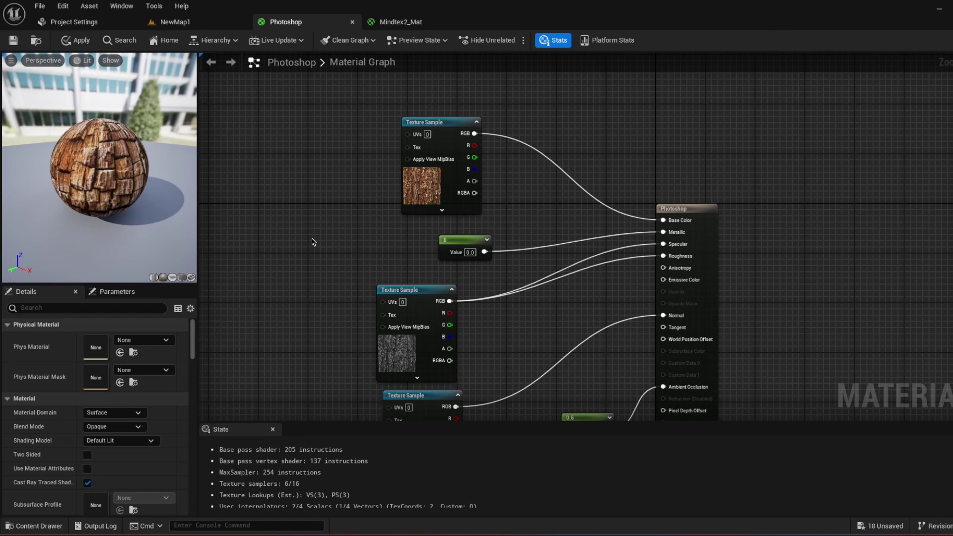
Examine the Photoshop material's texture and constant connections in the graph and its look on the preview sphere
{"action": "left_click_drag", "start_coordinate": [339, 295], "coordinate": [317, 249]}
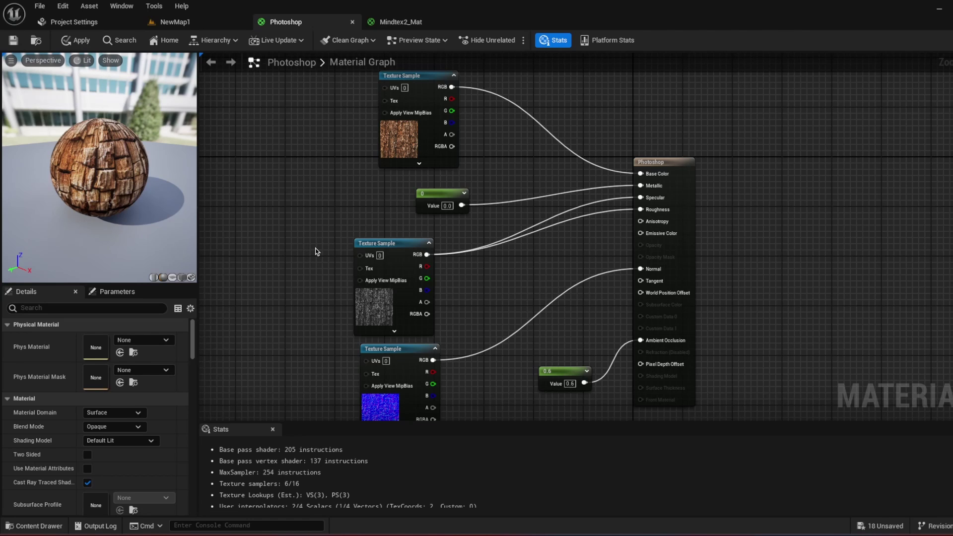
{"action": "left_click_drag", "start_coordinate": [380, 238], "coordinate": [395, 285]}
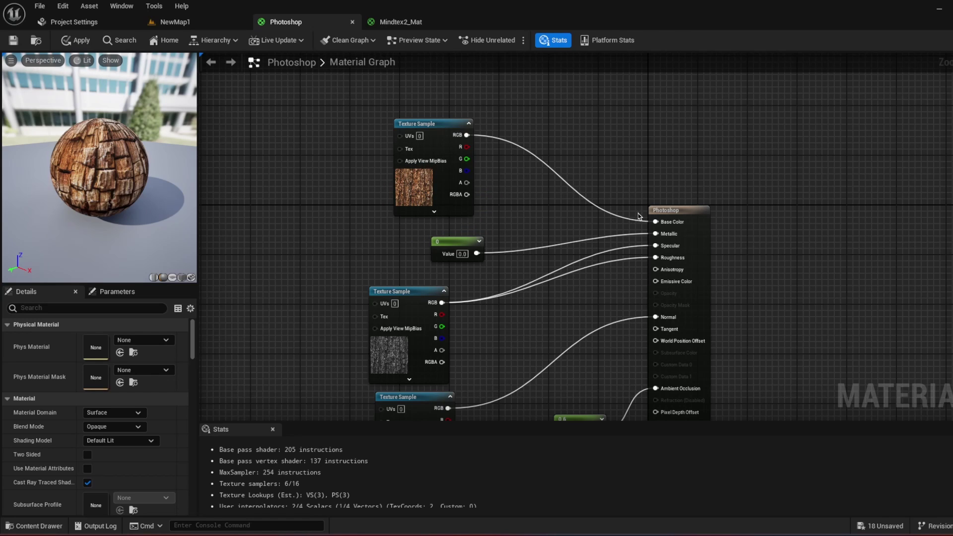
{"action": "key", "text": "Home"}
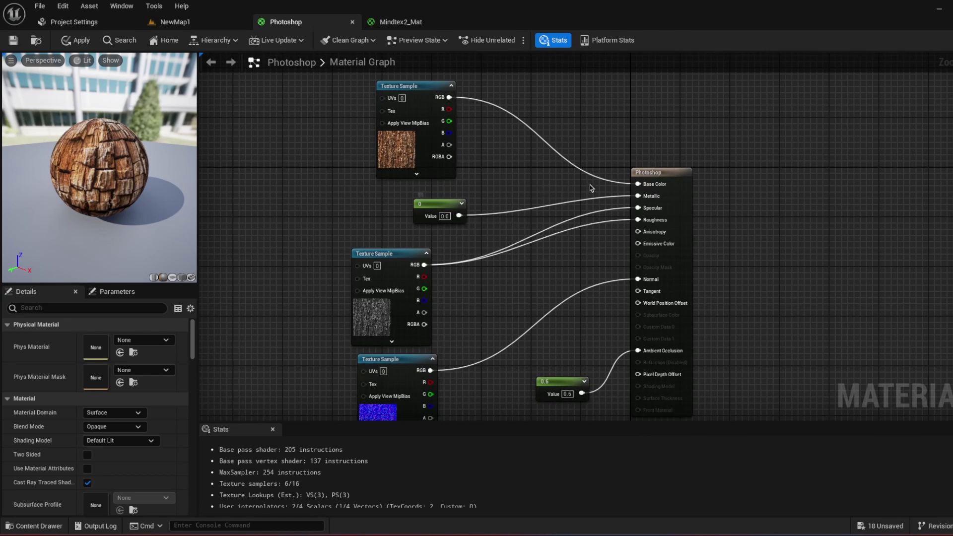
{"action": "left_click_drag", "start_coordinate": [163, 203], "coordinate": [114, 209]}
{"action": "scroll", "coordinate": [144, 173], "scroll_direction": "up", "scroll_amount": 2}
{"action": "left_click_drag", "start_coordinate": [144, 176], "coordinate": [194, 198]}
{"action": "left_click_drag", "start_coordinate": [120, 222], "coordinate": [12, 80]}
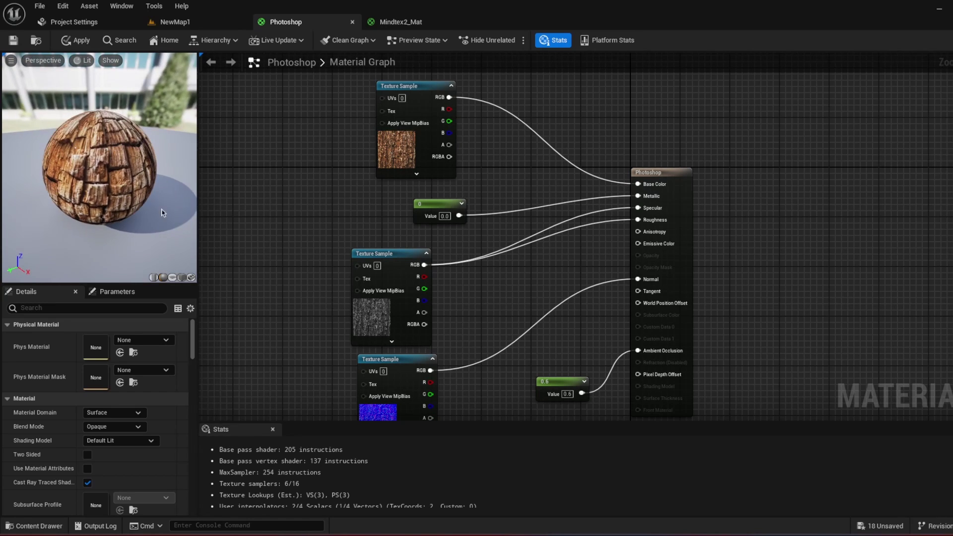
{"action": "left_click_drag", "start_coordinate": [402, 315], "coordinate": [396, 283]}
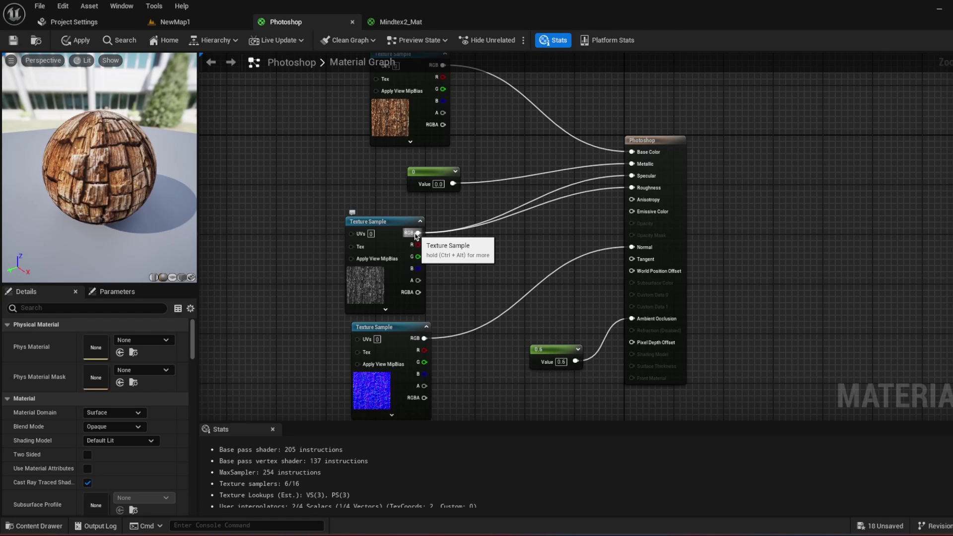
{"action": "left_click_drag", "start_coordinate": [550, 245], "coordinate": [560, 203]}
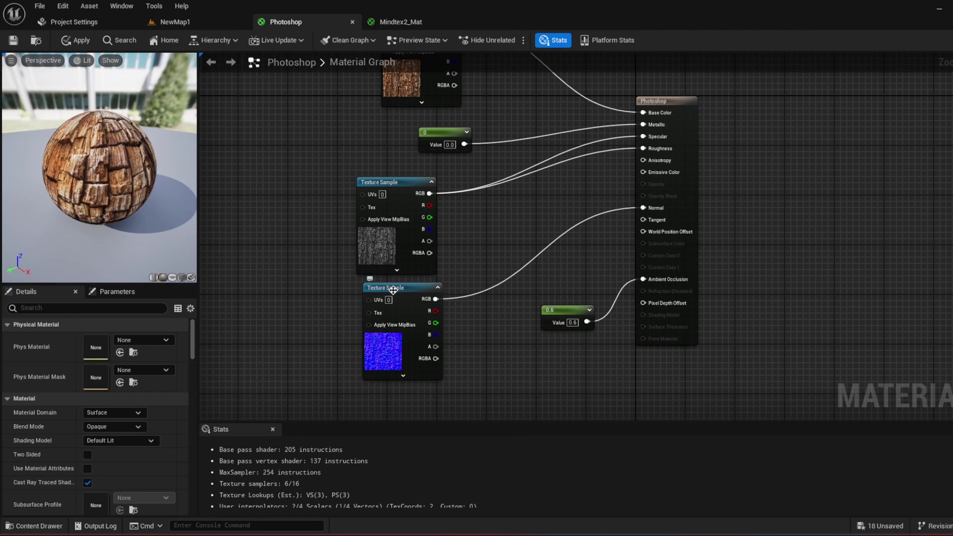
Rearrange the graph by shifting the normal texture node and moving the material result node and 0.6 constant to make room for another node
{"action": "left_click_drag", "start_coordinate": [402, 288], "coordinate": [390, 288]}
{"action": "left_click", "coordinate": [431, 347]}
{"action": "left_click_drag", "start_coordinate": [625, 355], "coordinate": [605, 351]}
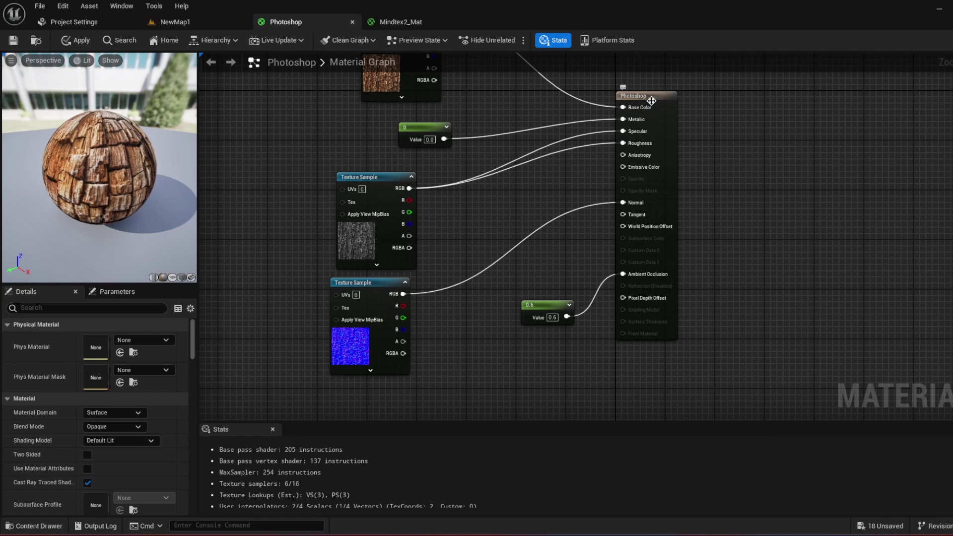
{"action": "left_click_drag", "start_coordinate": [650, 98], "coordinate": [718, 92]}
{"action": "left_click_drag", "start_coordinate": [550, 304], "coordinate": [623, 276]}
{"action": "left_click", "coordinate": [617, 319]}
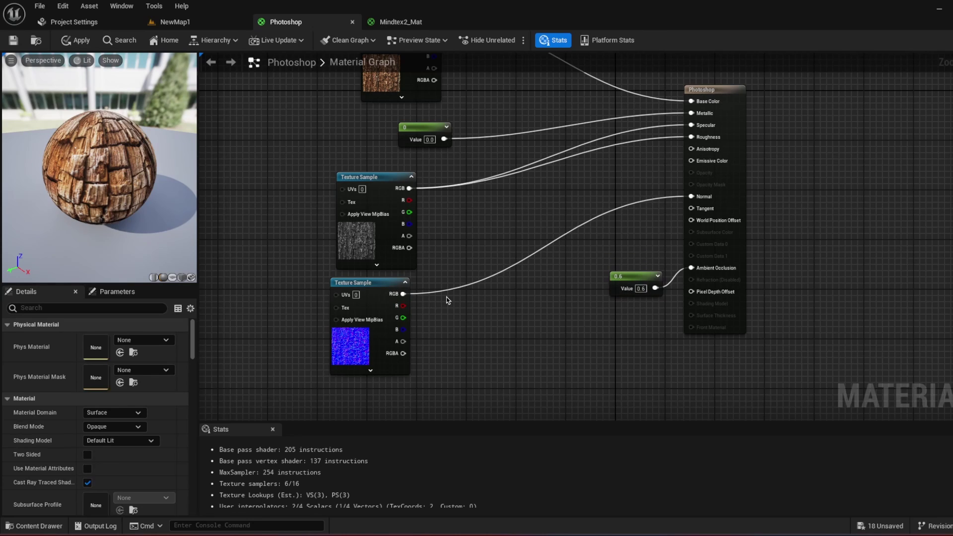
Add a Multiply node fed by the normal map texture's RGB output, with B set to 1.3
{"action": "left_click_drag", "start_coordinate": [404, 294], "coordinate": [445, 310]}
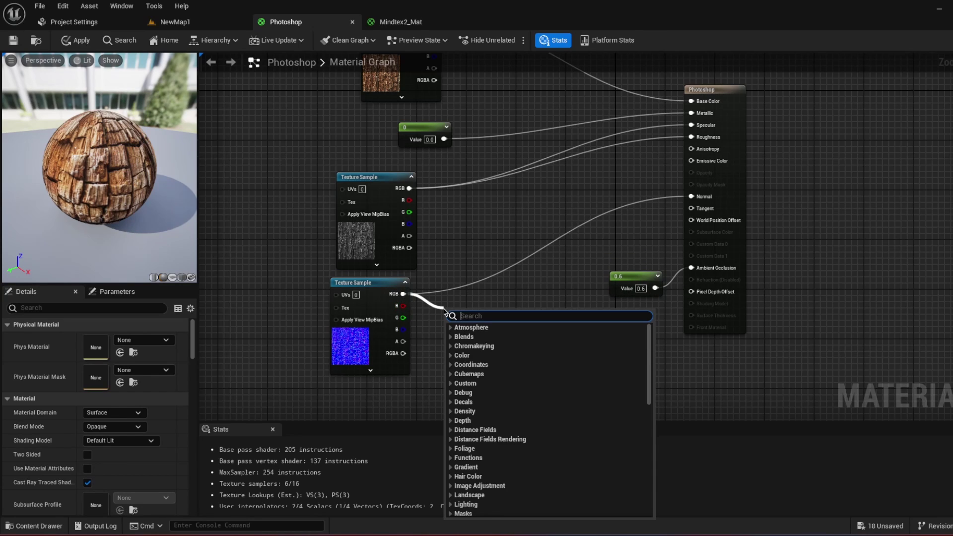
{"action": "type", "text": "mul"}
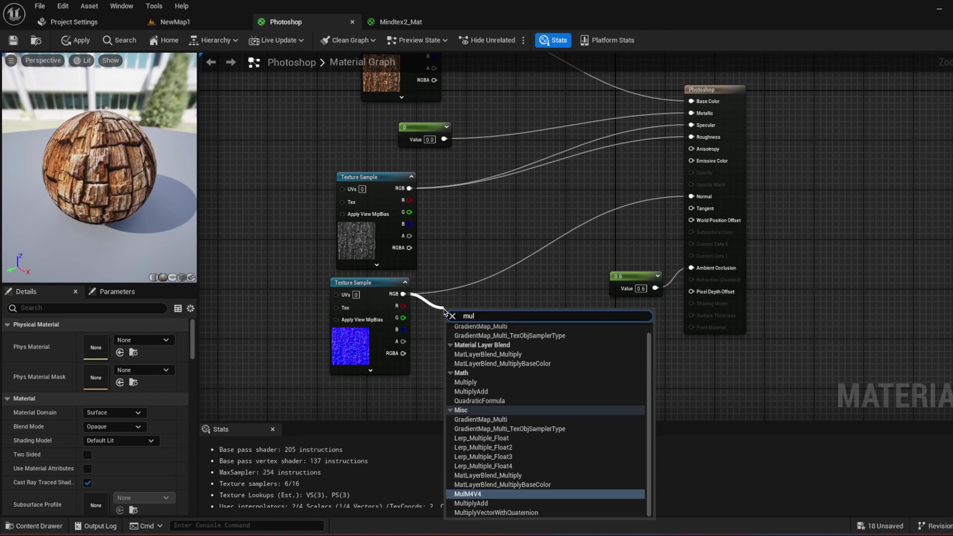
{"action": "type", "text": "tipl"}
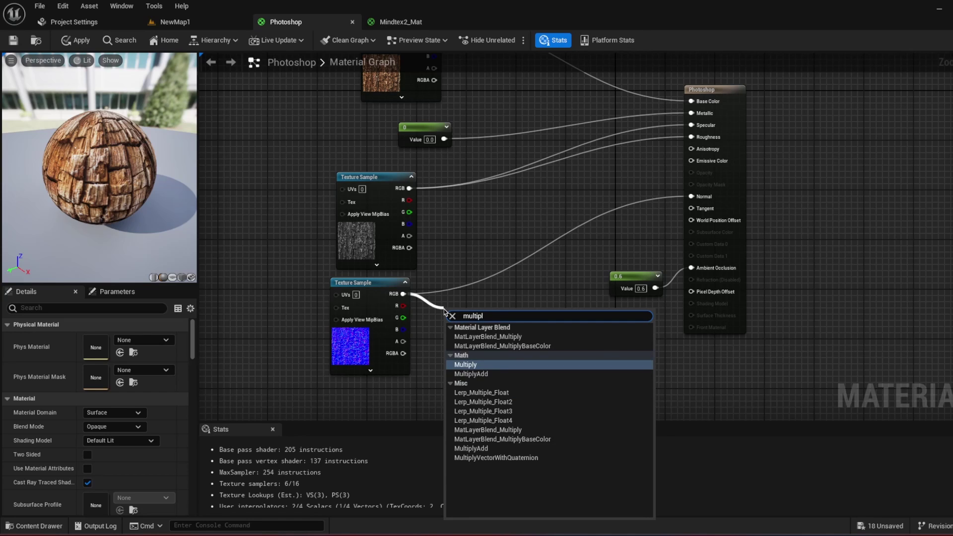
{"action": "key", "text": "Return"}
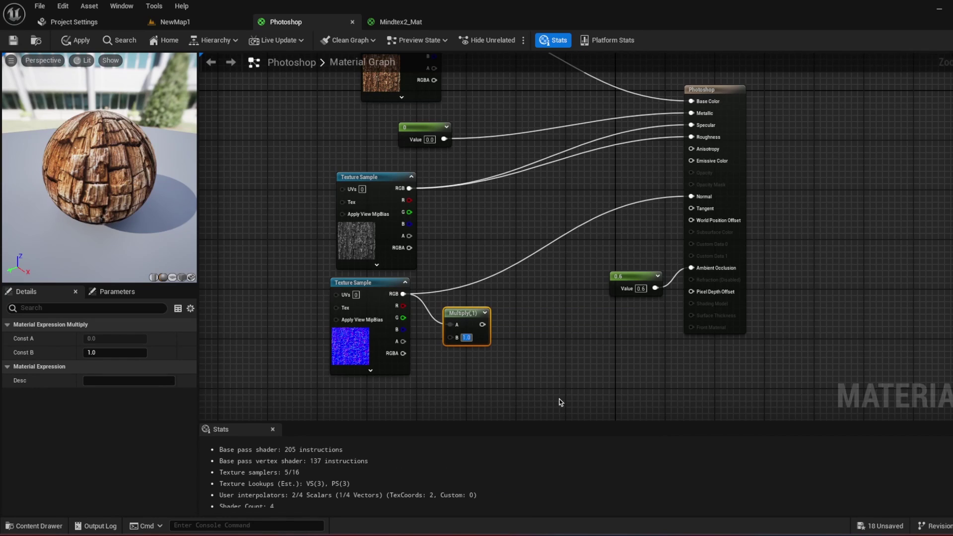
{"action": "type", "text": ".7"}
{"action": "key", "text": "Return"}
Connect the Multiply output to the material's Normal input, align the node with the normal texture, and save the material
{"action": "left_click_drag", "start_coordinate": [487, 325], "coordinate": [691, 197]}
{"action": "left_click_drag", "start_coordinate": [448, 313], "coordinate": [463, 283]}
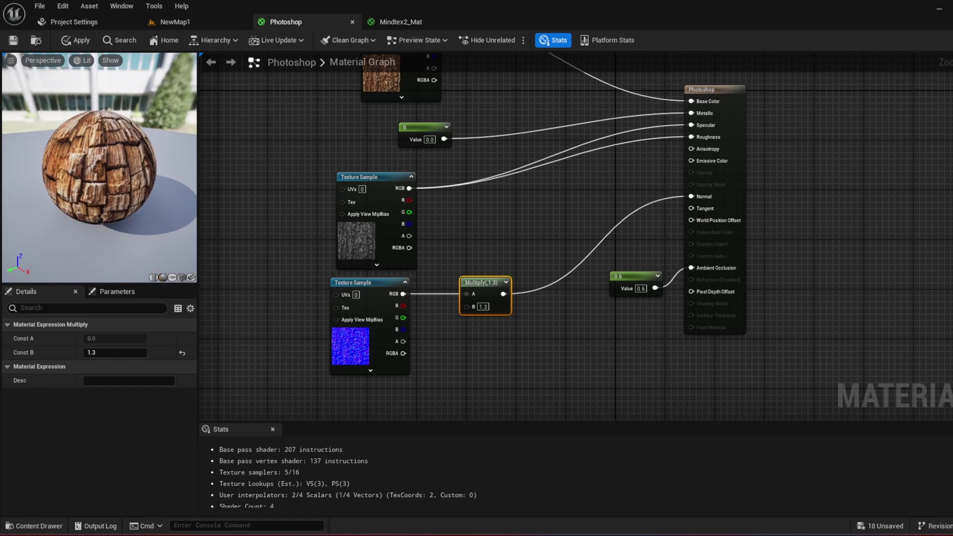
{"action": "key", "text": "ctrl+s"}
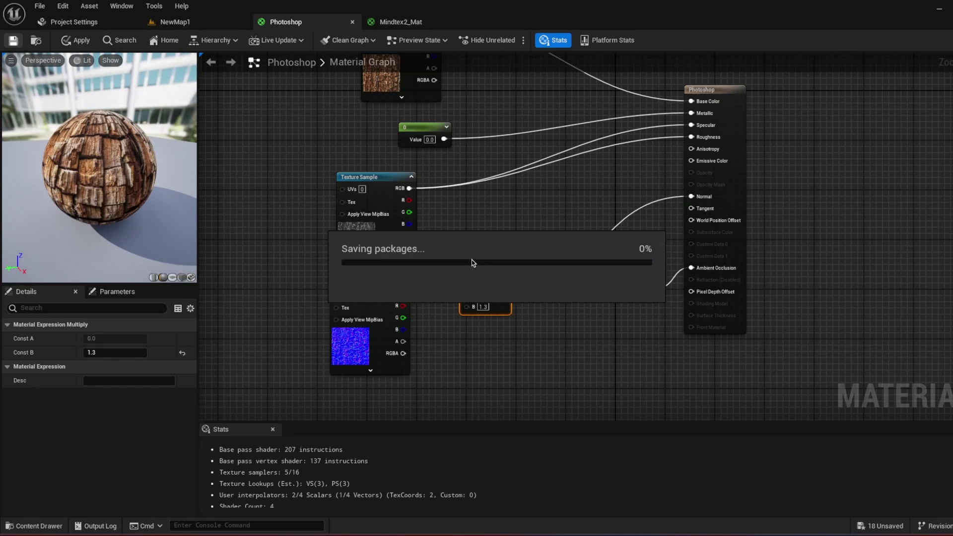
In the NewMap1 level, duplicate Sphere2 and Cylinder2 along the Y axis, placing the cylinder copy at Y -1000
{"action": "left_click", "coordinate": [174, 22]}
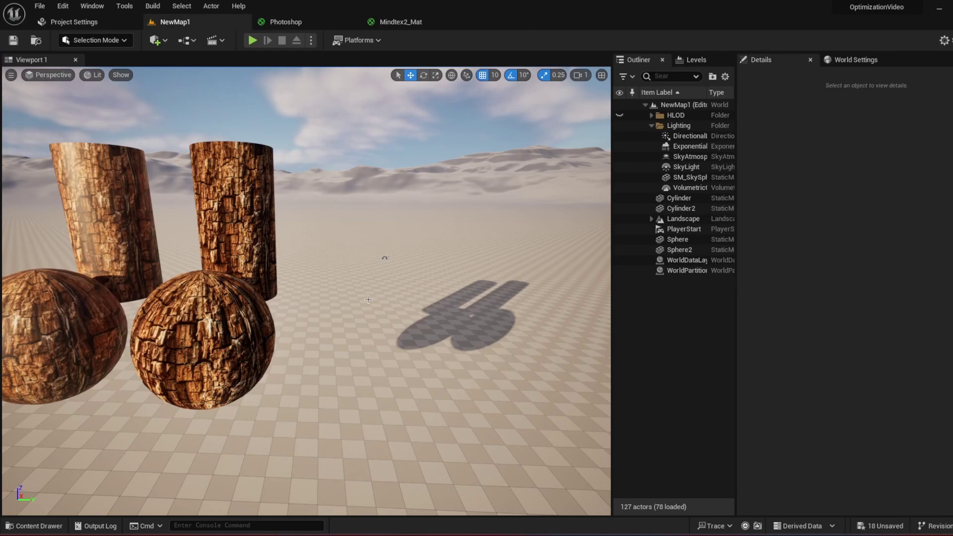
{"action": "scroll", "coordinate": [369, 299], "scroll_direction": "down", "scroll_amount": 3}
{"action": "left_click", "coordinate": [254, 333]}
{"action": "left_click_drag", "start_coordinate": [254, 323], "coordinate": [370, 324], "text": "alt"}
{"action": "left_click", "coordinate": [250, 228]}
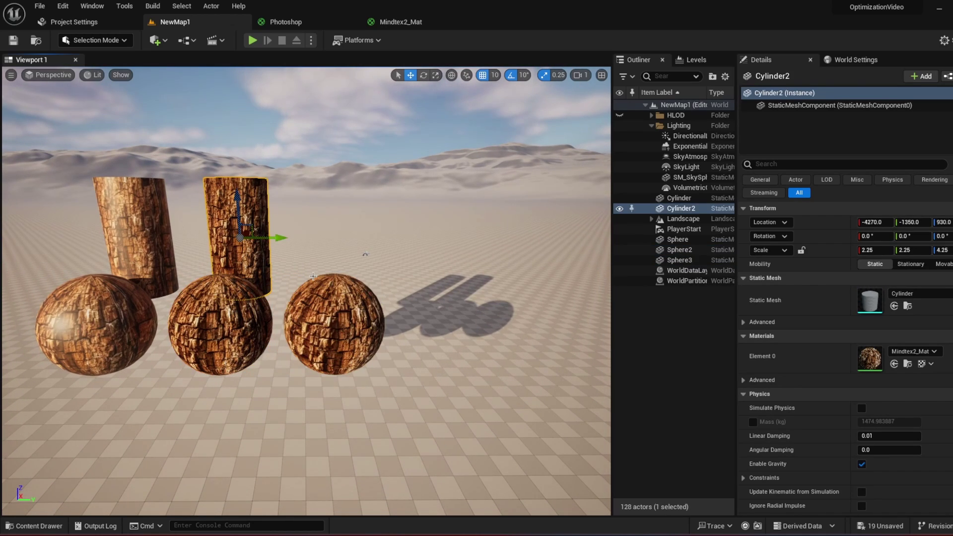
{"action": "left_click_drag", "start_coordinate": [276, 238], "coordinate": [373, 241]}
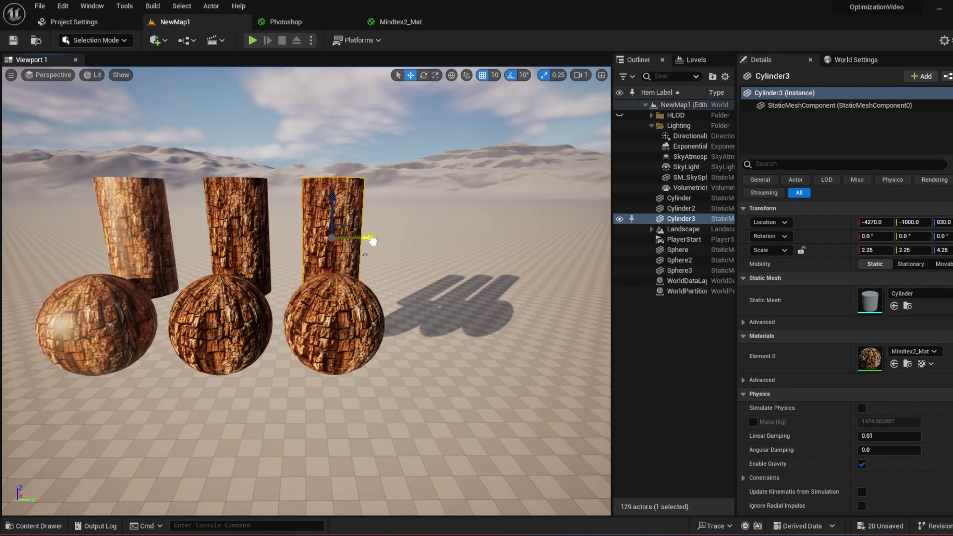
Apply the Photoshop material from the Content/Material/Photoshop folder to the duplicated sphere and cylinder
{"action": "left_click", "coordinate": [668, 392]}
{"action": "left_click", "coordinate": [23, 527]}
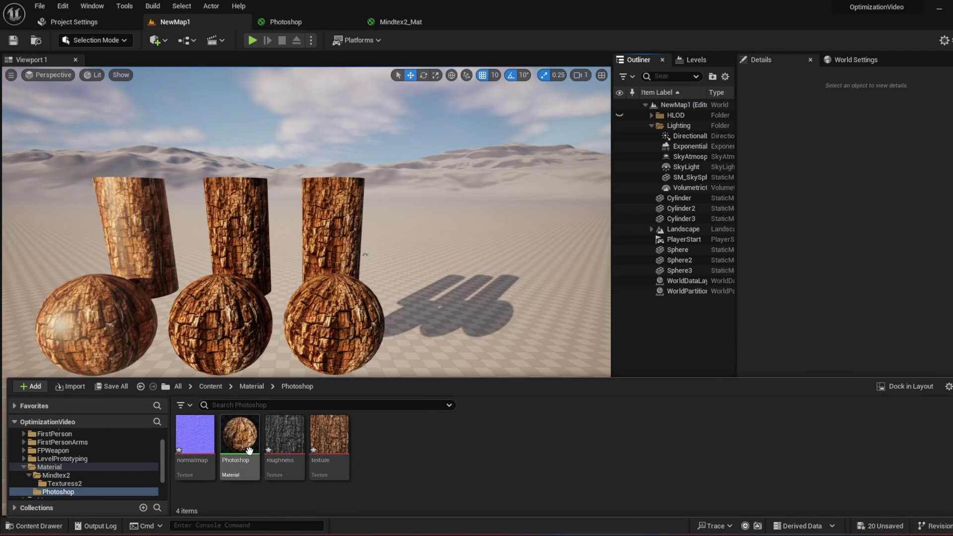
{"action": "left_click_drag", "start_coordinate": [250, 451], "coordinate": [336, 334]}
{"action": "left_click", "coordinate": [36, 527]}
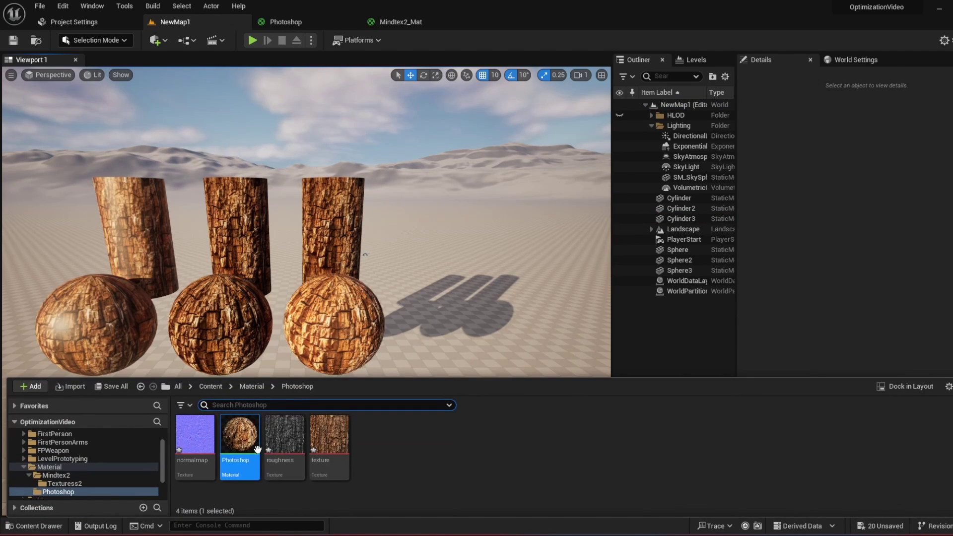
{"action": "left_click_drag", "start_coordinate": [257, 449], "coordinate": [344, 226]}
{"action": "left_click", "coordinate": [670, 376]}
Compare the surface detail and lighting of the three wood materials on the spheres and cylinders from near and far
{"action": "key", "text": "w"}
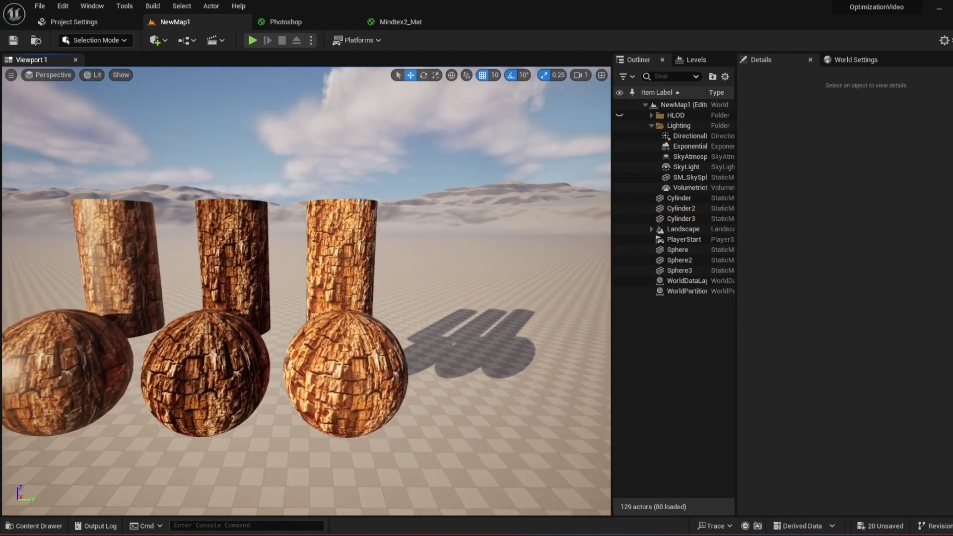
{"action": "key", "text": "d"}
{"action": "key", "text": "a"}
{"action": "key", "text": "w"}
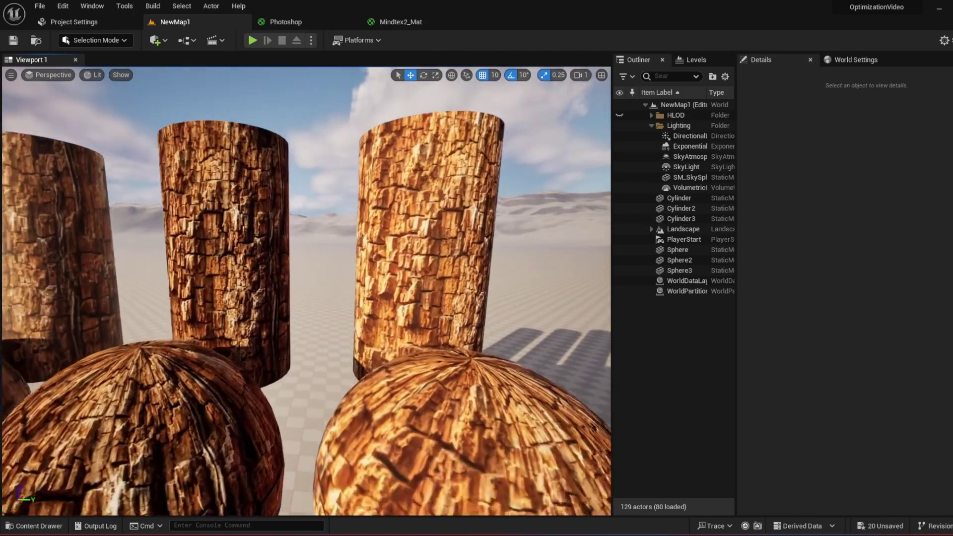
{"action": "key", "text": "s"}
{"action": "key", "text": "a"}
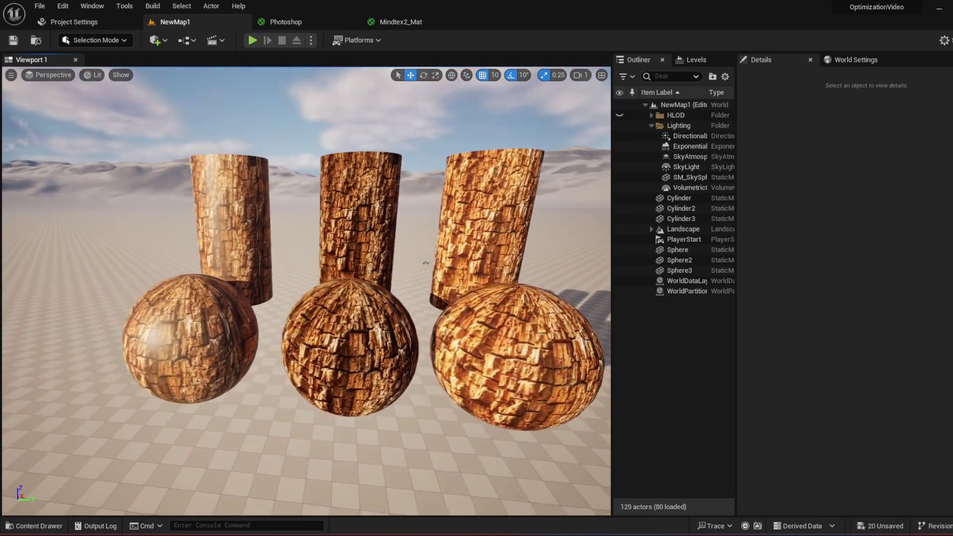
{"action": "key", "text": "w"}
{"action": "key", "text": "a"}
{"action": "key", "text": "w"}
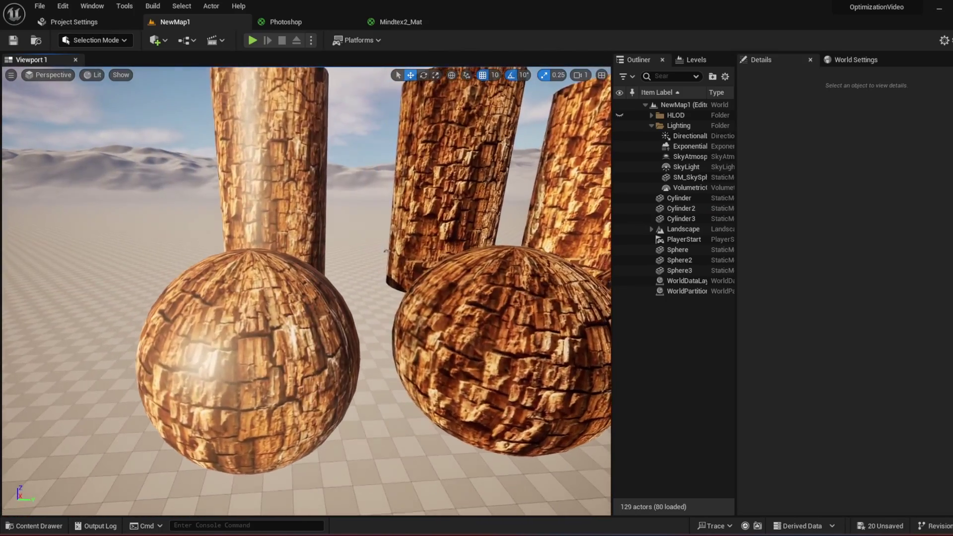
{"action": "key", "text": "s"}
{"action": "key", "text": "d"}
{"action": "key", "text": "w"}
{"action": "key", "text": "a"}
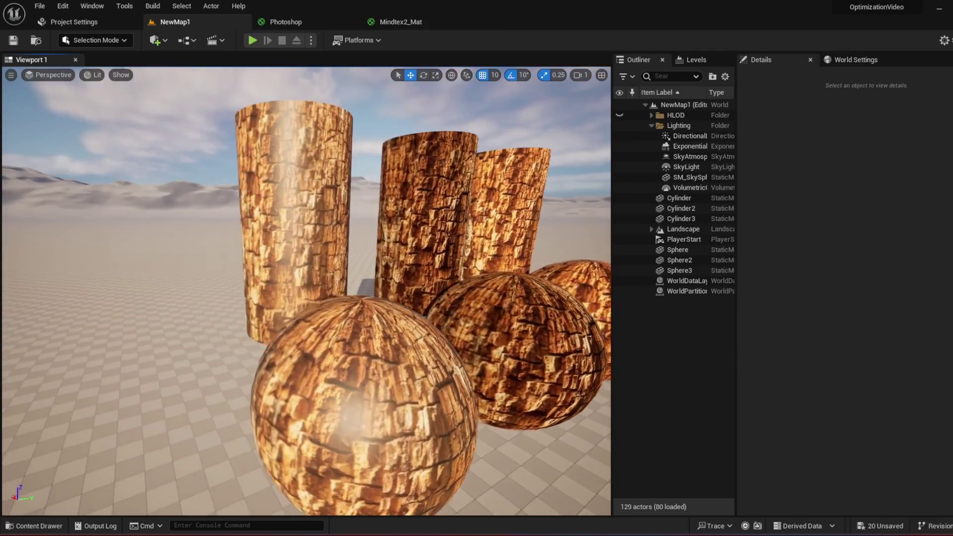
{"action": "key", "text": "d"}
{"action": "key", "text": "w"}
{"action": "key", "text": "s"}
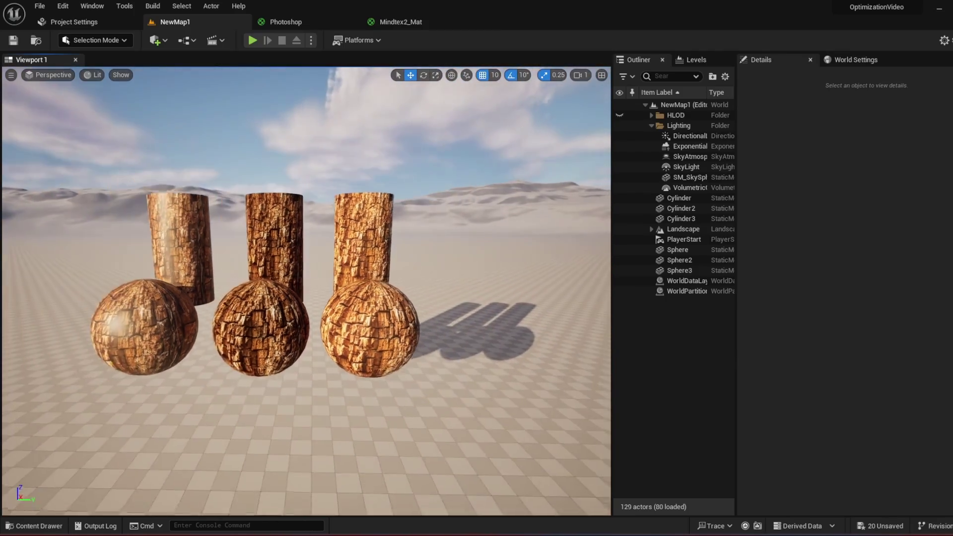
{"action": "key", "text": "w"}
{"action": "key", "text": "d"}
{"action": "key", "text": "s"}
{"action": "key", "text": "a"}
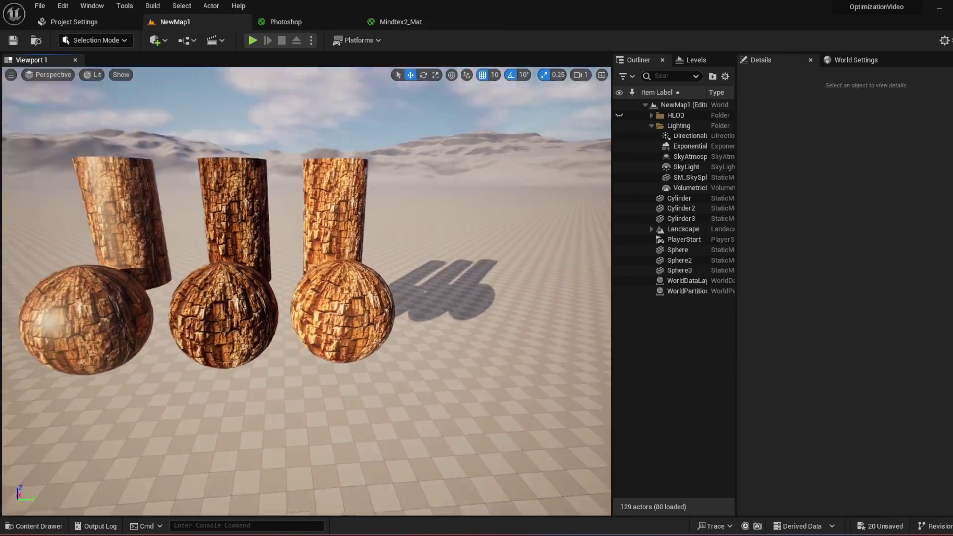
{"action": "scroll", "coordinate": [326, 304], "scroll_direction": "up", "scroll_amount": 3}
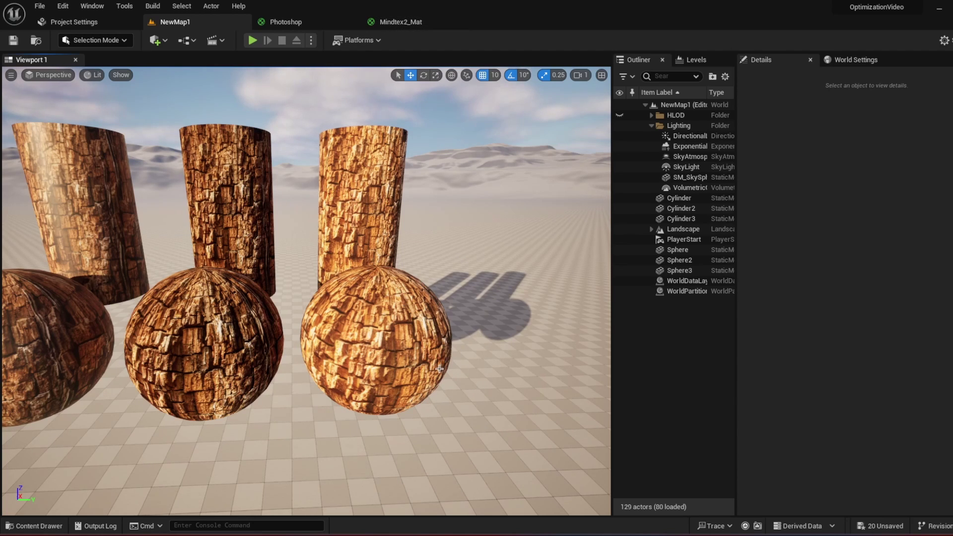
{"action": "key", "text": "s"}
{"action": "key", "text": "w"}
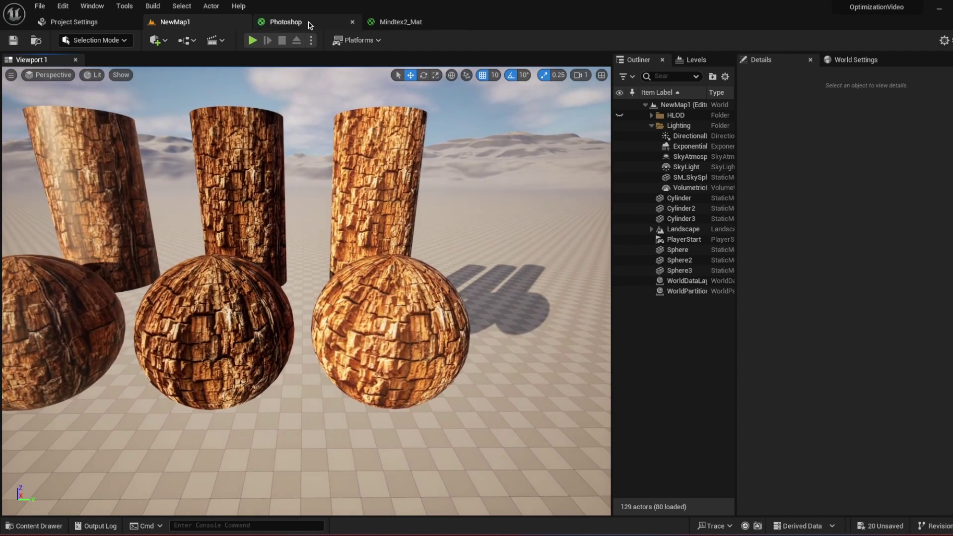
Review the Photoshop material's node graph once more, and view all three sphere and cylinder pairs together in the level
{"action": "left_click", "coordinate": [309, 25]}
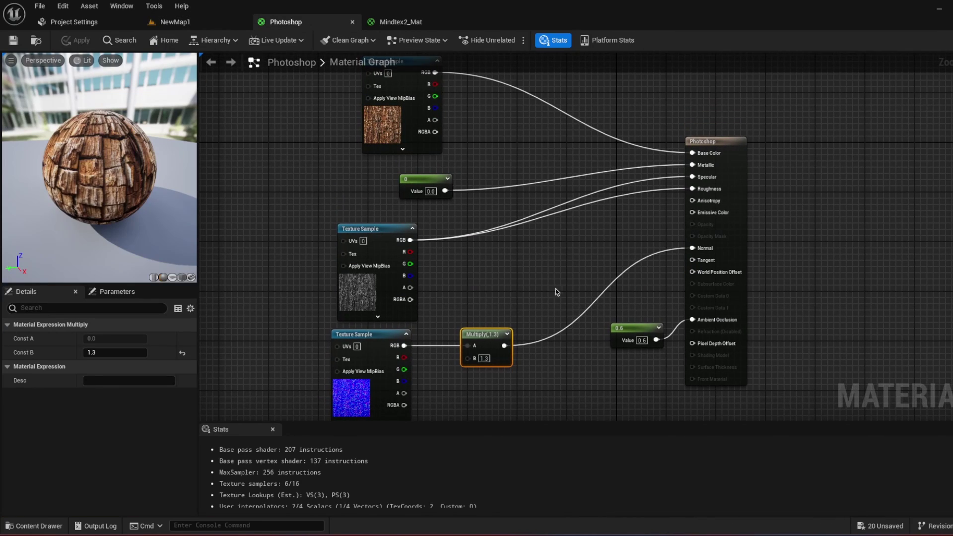
{"action": "left_click_drag", "start_coordinate": [493, 390], "coordinate": [493, 352]}
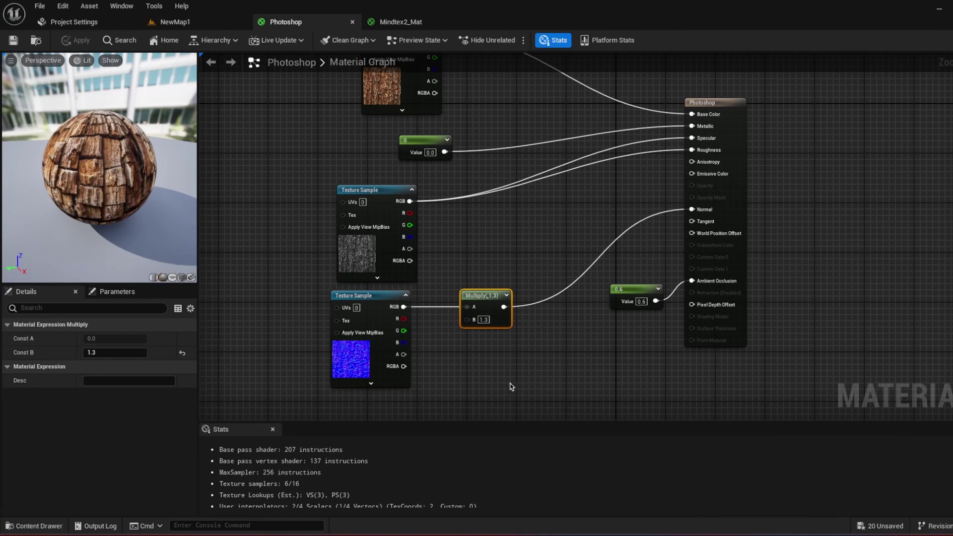
{"action": "left_click_drag", "start_coordinate": [521, 257], "coordinate": [558, 342]}
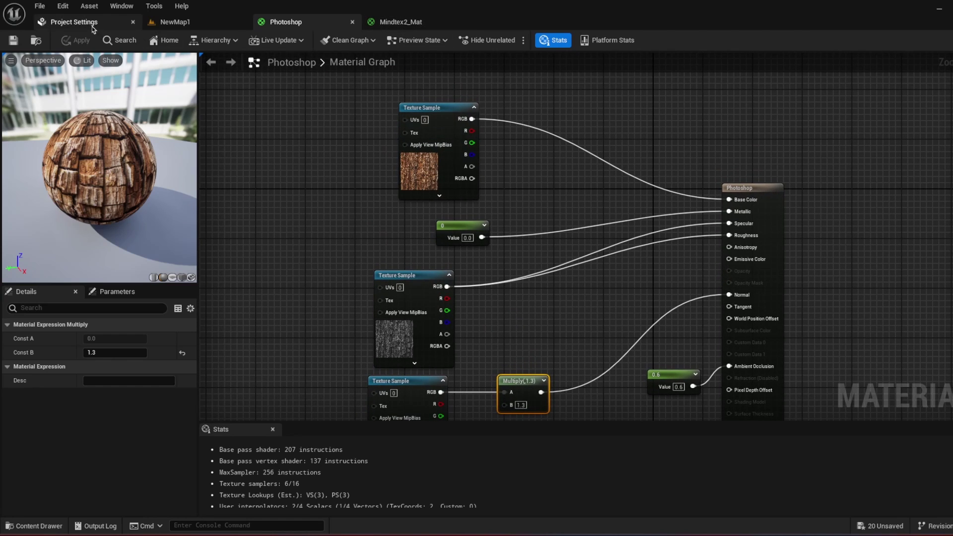
{"action": "left_click", "coordinate": [173, 22]}
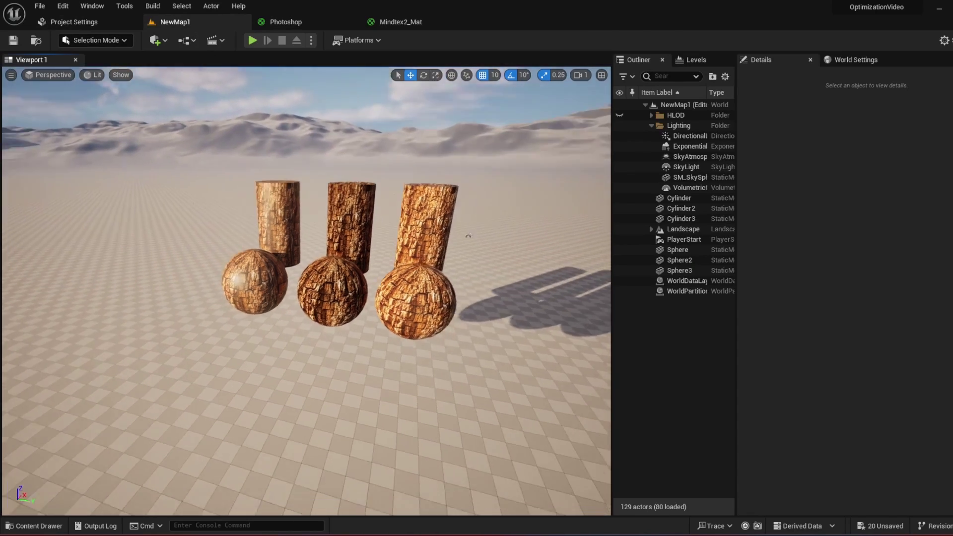
{"action": "left_click_drag", "start_coordinate": [470, 236], "coordinate": [501, 172]}
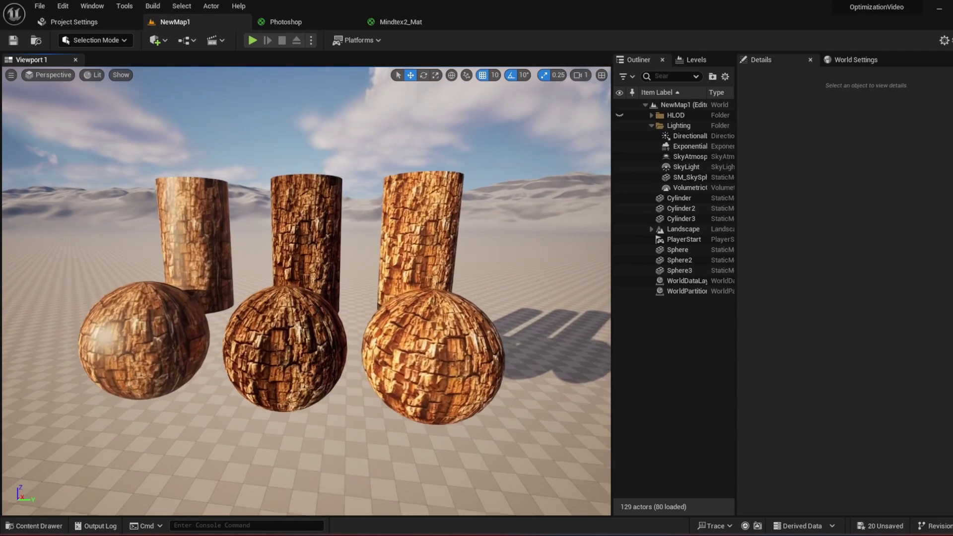
{"action": "key", "text": "w"}
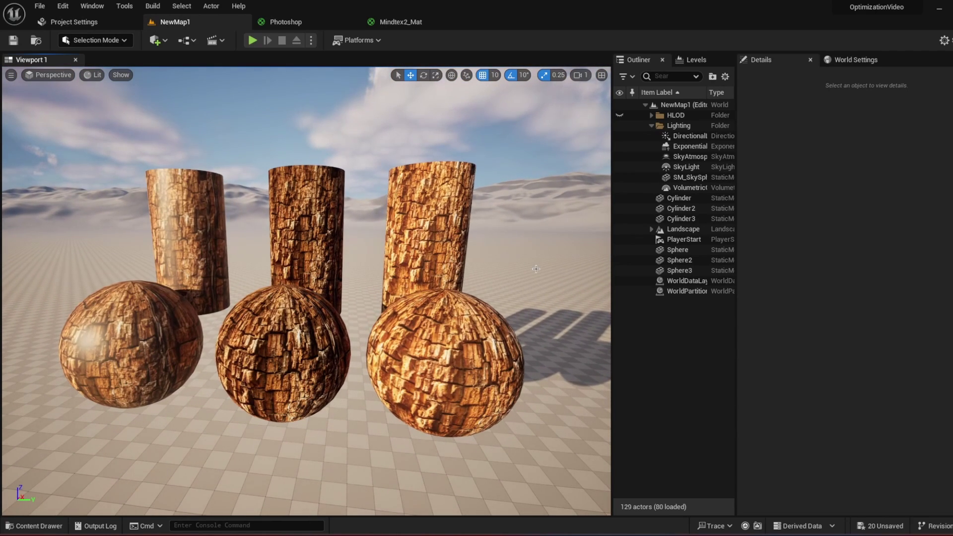